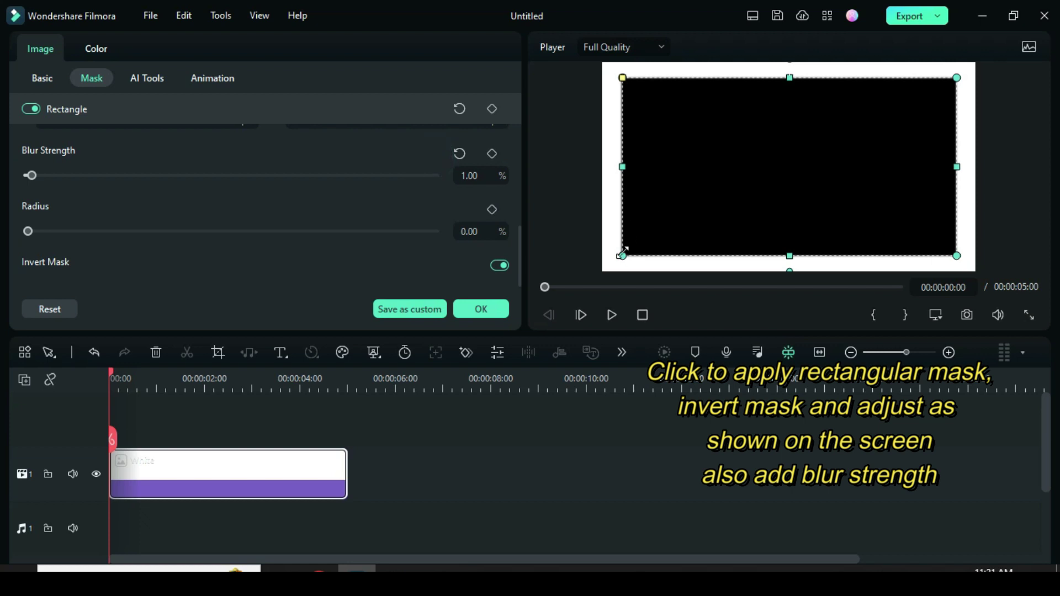
# Enlarge the inverted rectangle mask on all sides, leaving only a thin white border around the frame.
pyautogui.moveTo(623, 256); pyautogui.dragTo(618, 259)
pyautogui.moveTo(618, 166); pyautogui.dragTo(612, 167)
pyautogui.moveTo(790, 74); pyautogui.dragTo(790, 71)
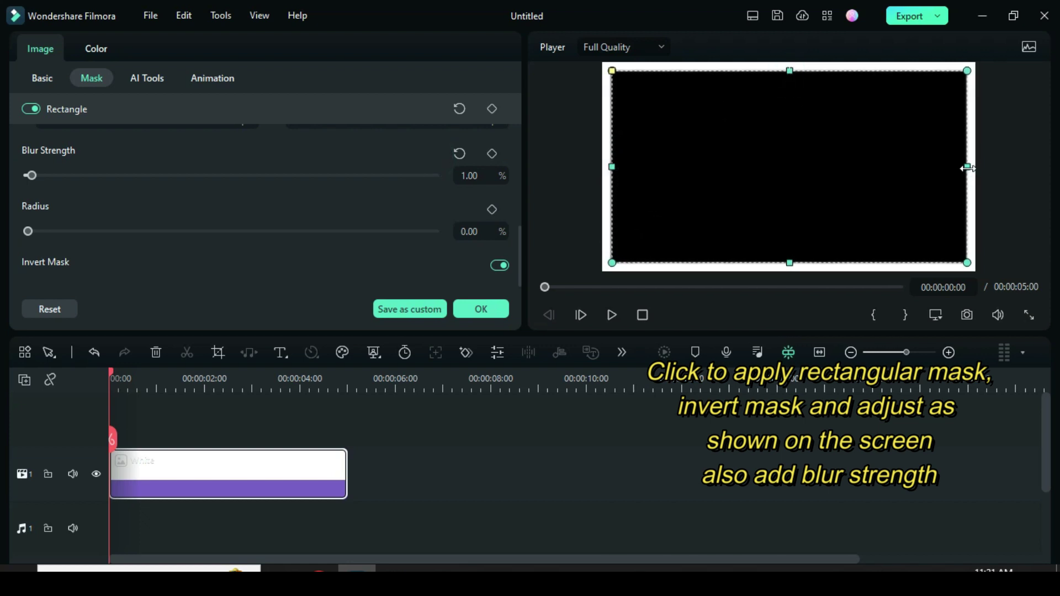
pyautogui.moveTo(967, 167); pyautogui.dragTo(970, 167)
# Accept the mask edits and take a snapshot of the frame at 00:00:00:06.
pyautogui.moveTo(112, 377); pyautogui.dragTo(118, 378)
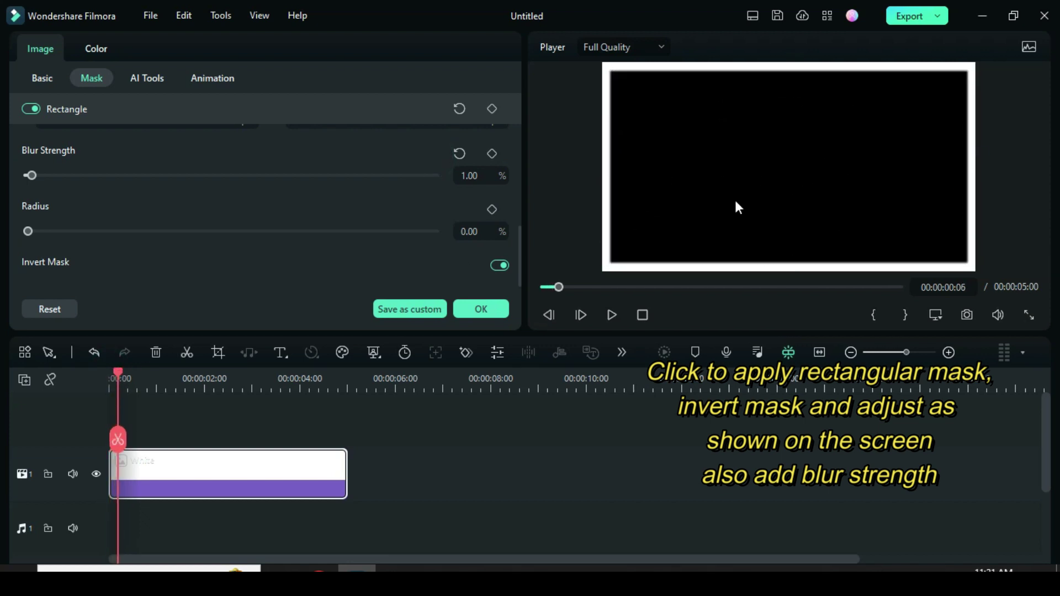
pyautogui.click(482, 309)
pyautogui.click(44, 64)
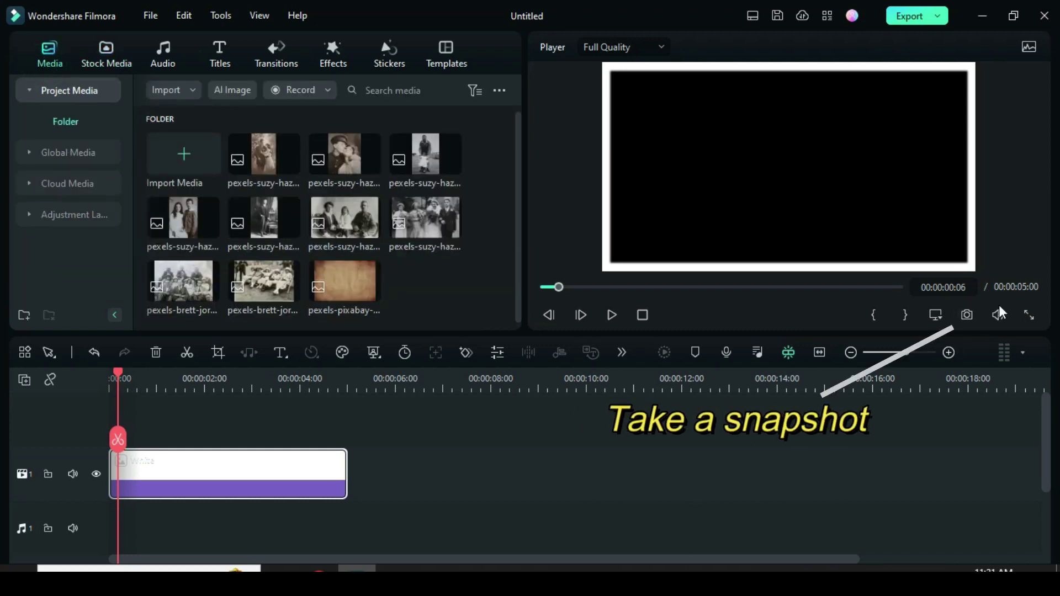
pyautogui.click(967, 314)
pyautogui.click(607, 313)
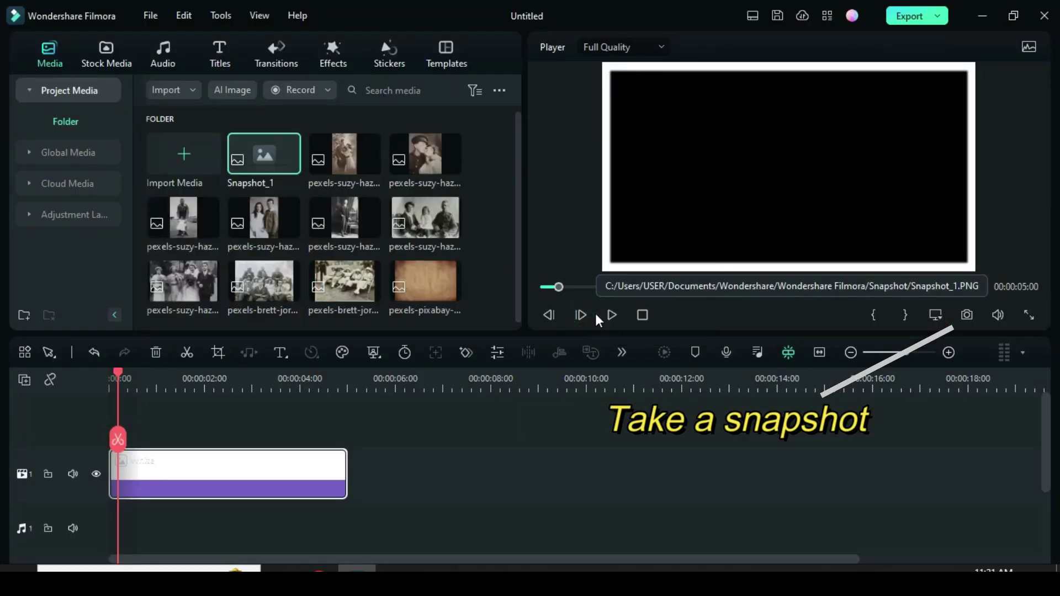
# Delete the masked white clip from the timeline and return the playhead to the start.
pyautogui.click(177, 462)
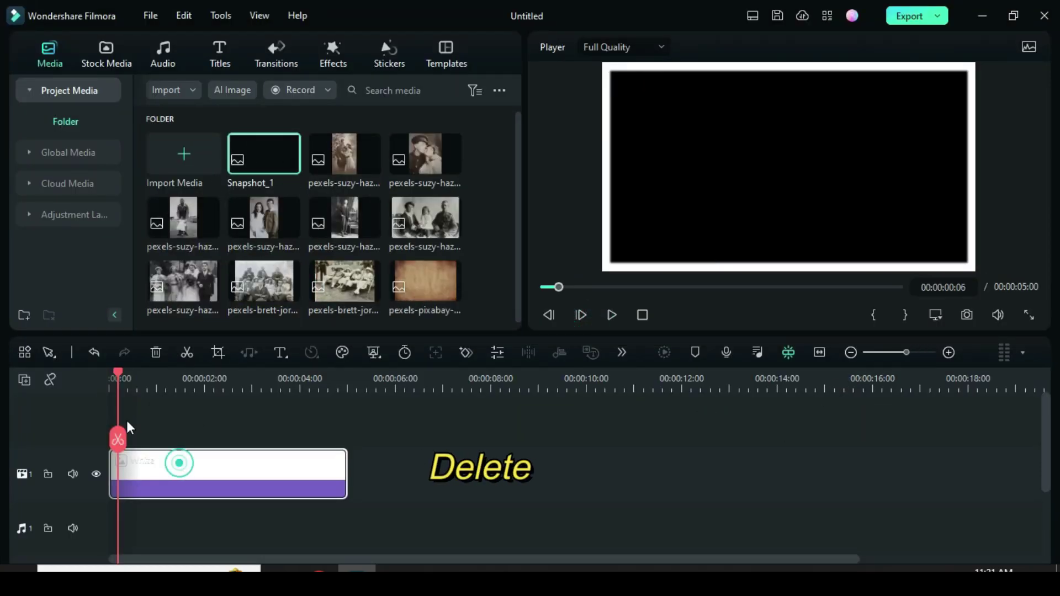
pyautogui.click(156, 352)
pyautogui.moveTo(122, 372); pyautogui.dragTo(110, 372)
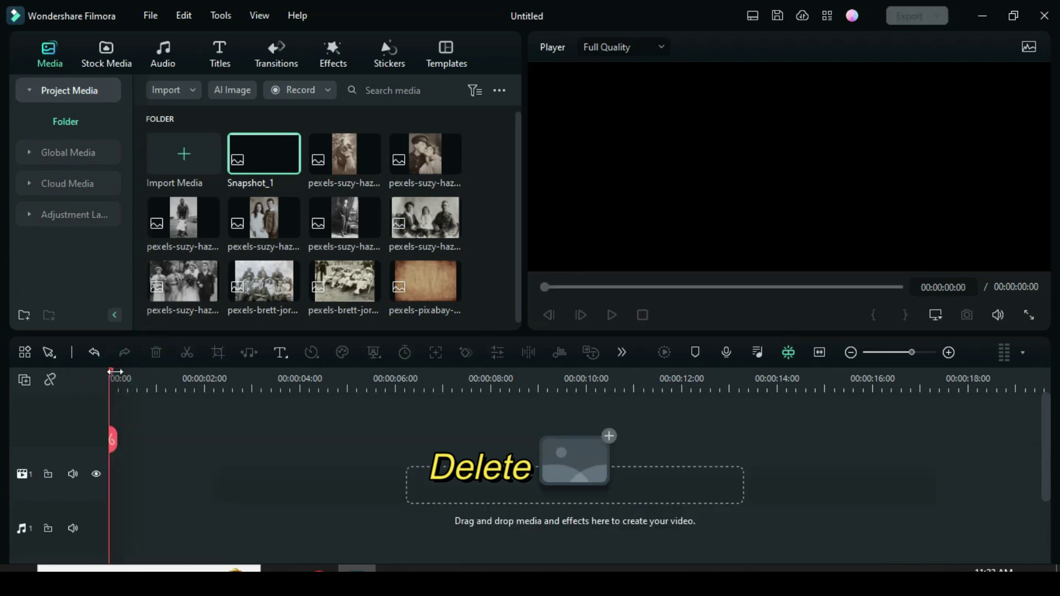
# Place Snapshot_1 at the start of video track 1 and extend it to 15 seconds.
pyautogui.moveTo(260, 157); pyautogui.dragTo(232, 474)
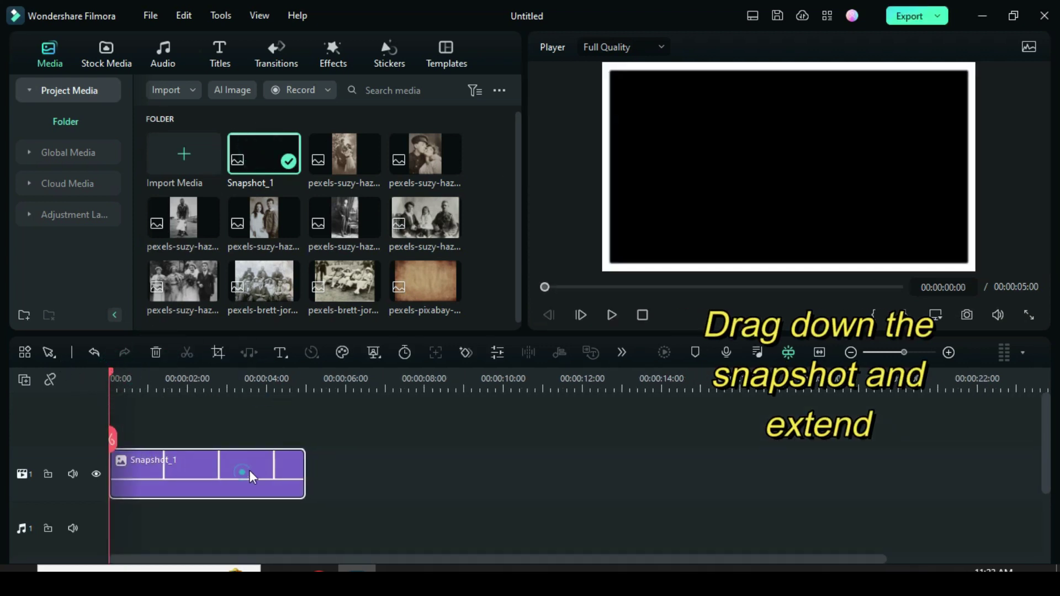
pyautogui.moveTo(305, 474); pyautogui.dragTo(699, 474)
# Add scale, position and rotation keyframes to the Snapshot_1 clip at 00:00:00:00.
pyautogui.doubleClick(222, 464)
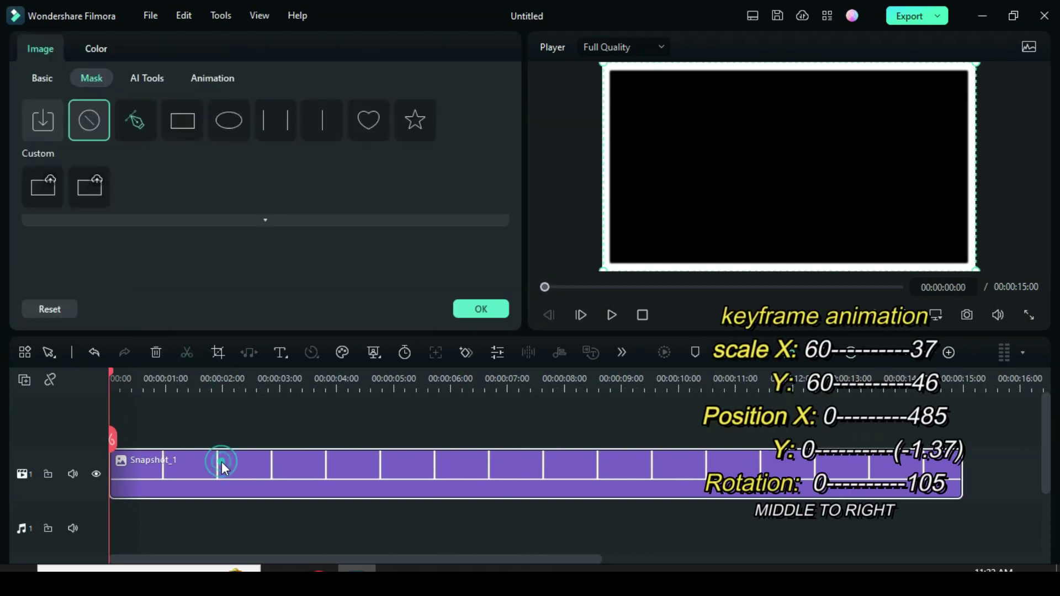
pyautogui.click(33, 80)
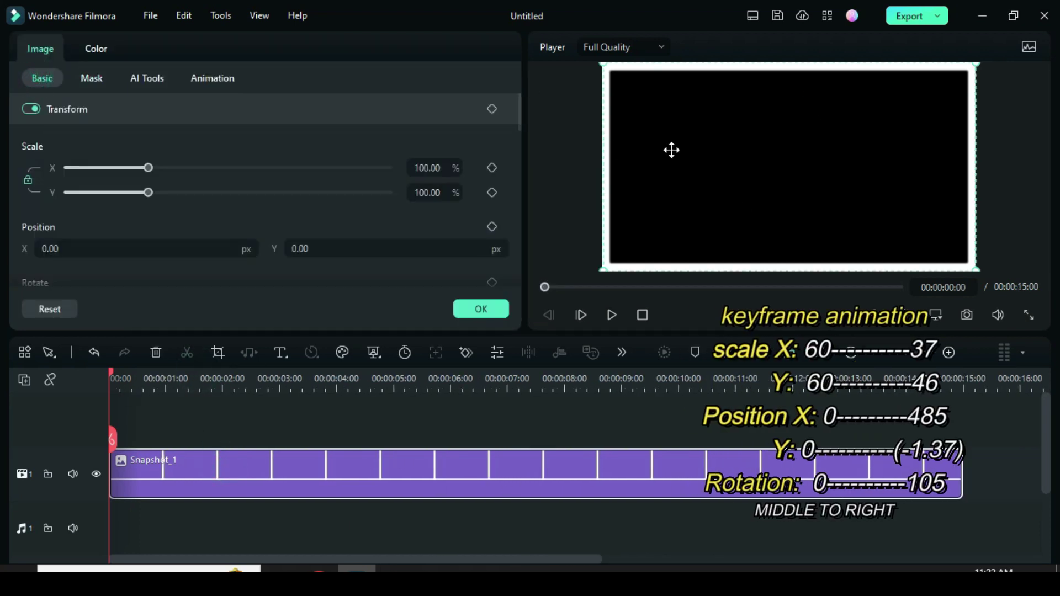
pyautogui.click(492, 168)
pyautogui.click(492, 192)
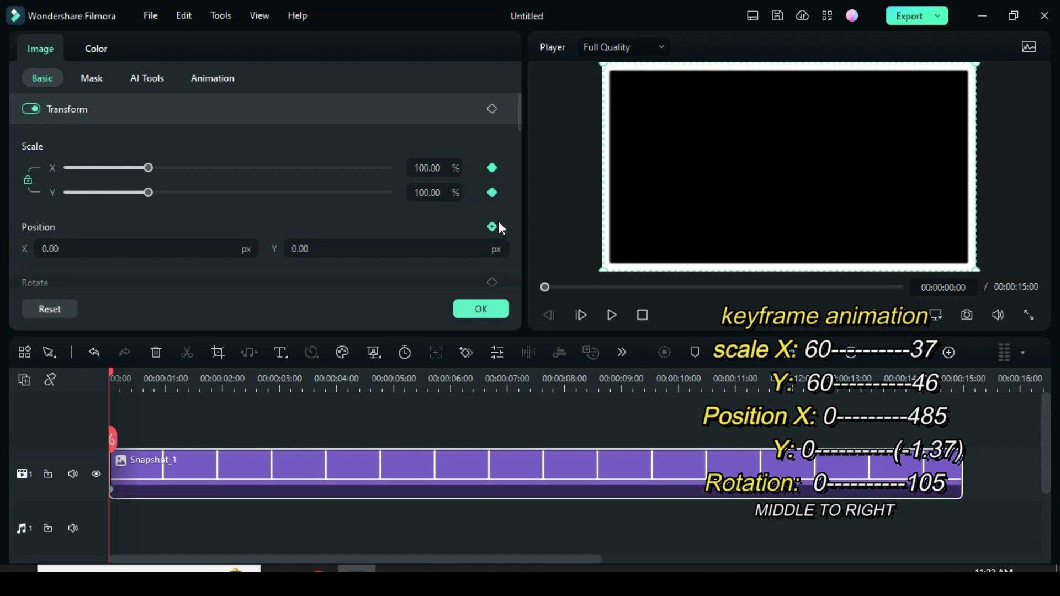
pyautogui.scroll(-2, 513, 121)
pyautogui.click(492, 208)
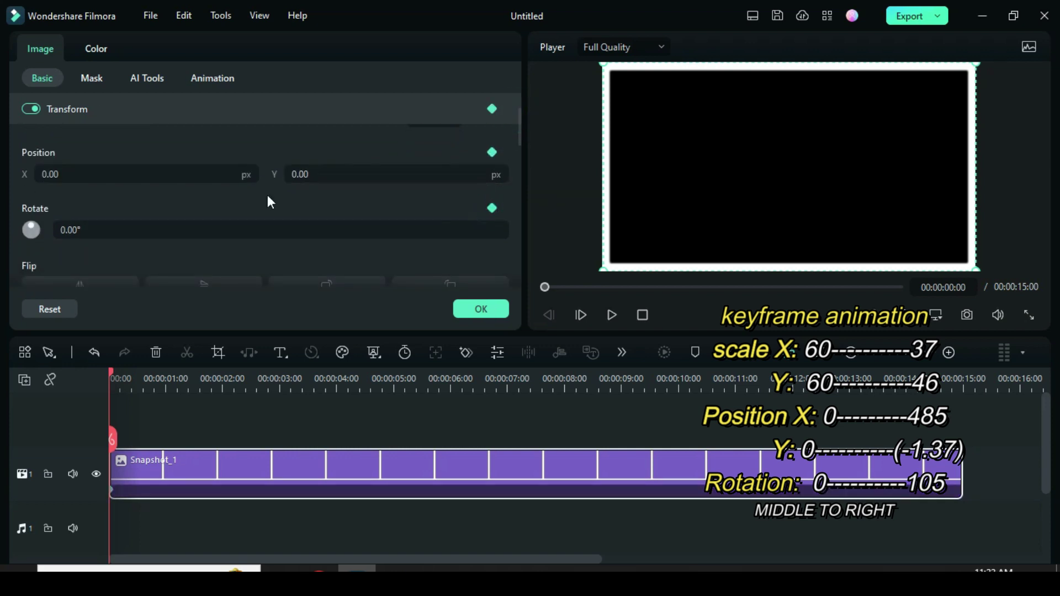
# Set the Snapshot_1 clip's uniform scale to 60% at the first keyframe.
pyautogui.scroll(2, 518, 133)
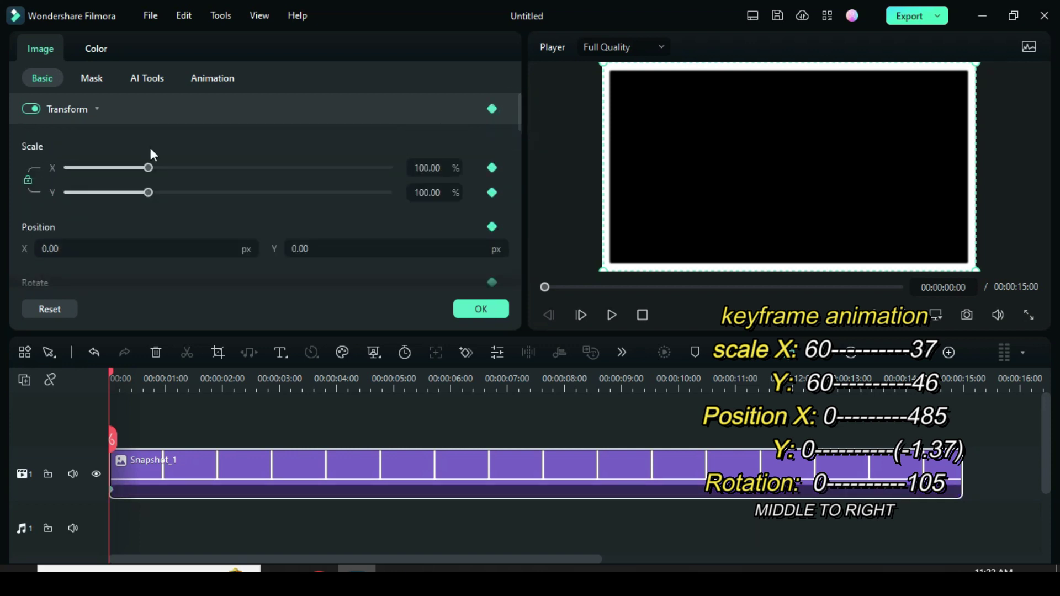
pyautogui.click(433, 167)
pyautogui.write('60')
pyautogui.click(384, 160)
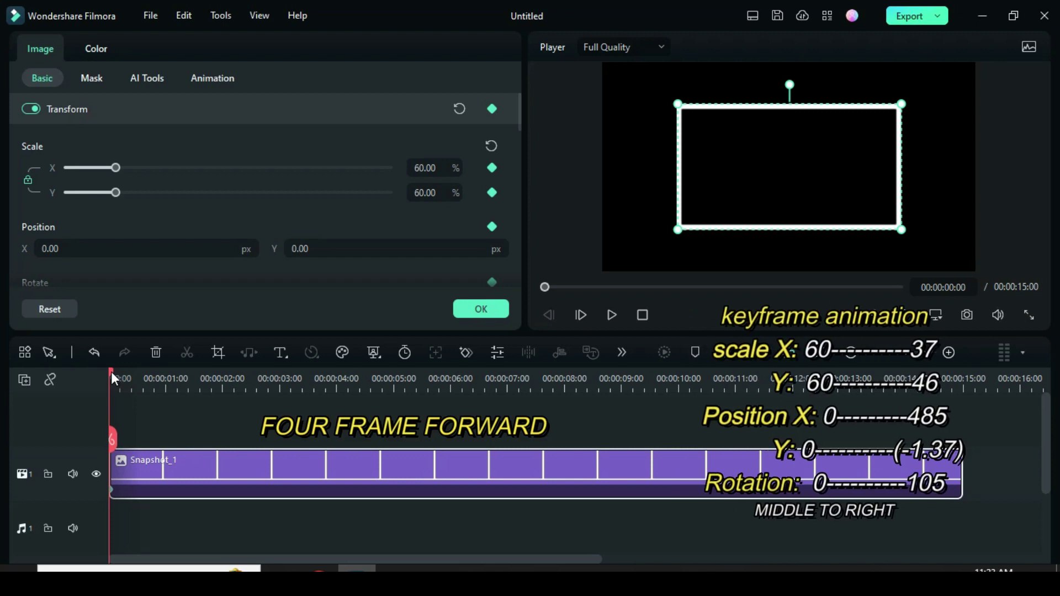
# At 00:00:00:24, unlink the scale axes and keyframe scale X at 37% and scale Y at 46%.
pyautogui.moveTo(111, 372); pyautogui.dragTo(154, 372)
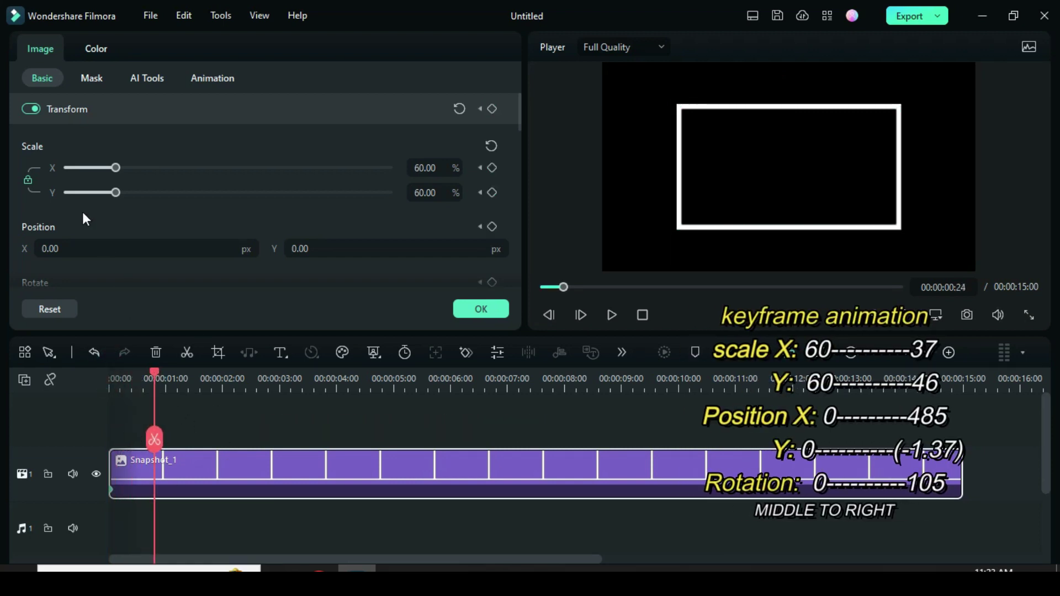
pyautogui.click(493, 168)
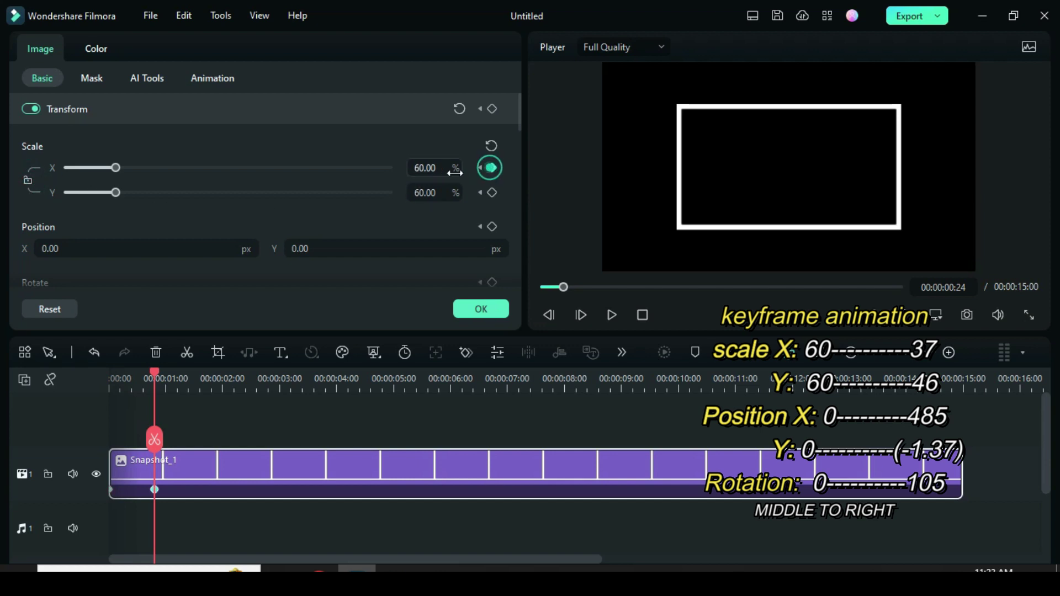
pyautogui.click(450, 167)
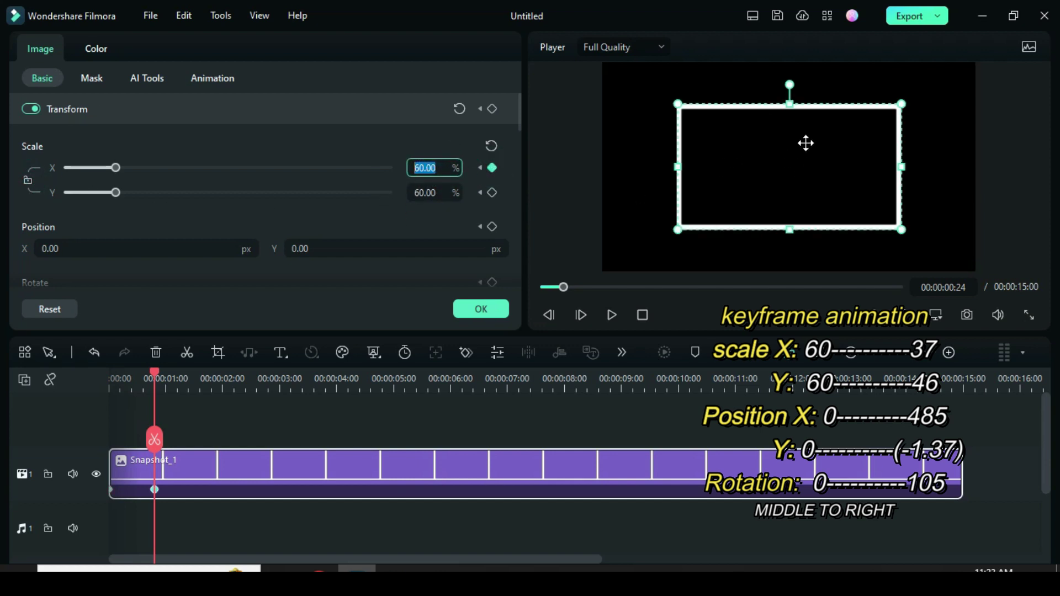
pyautogui.write('37')
pyautogui.click(401, 150)
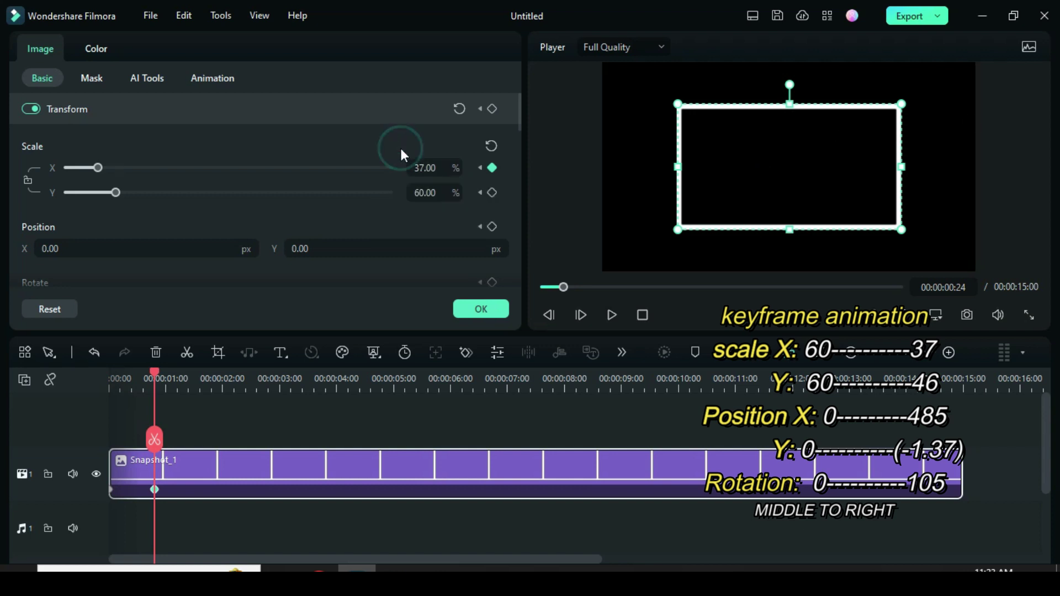
pyautogui.click(438, 192)
pyautogui.write('46')
pyautogui.press('Return')
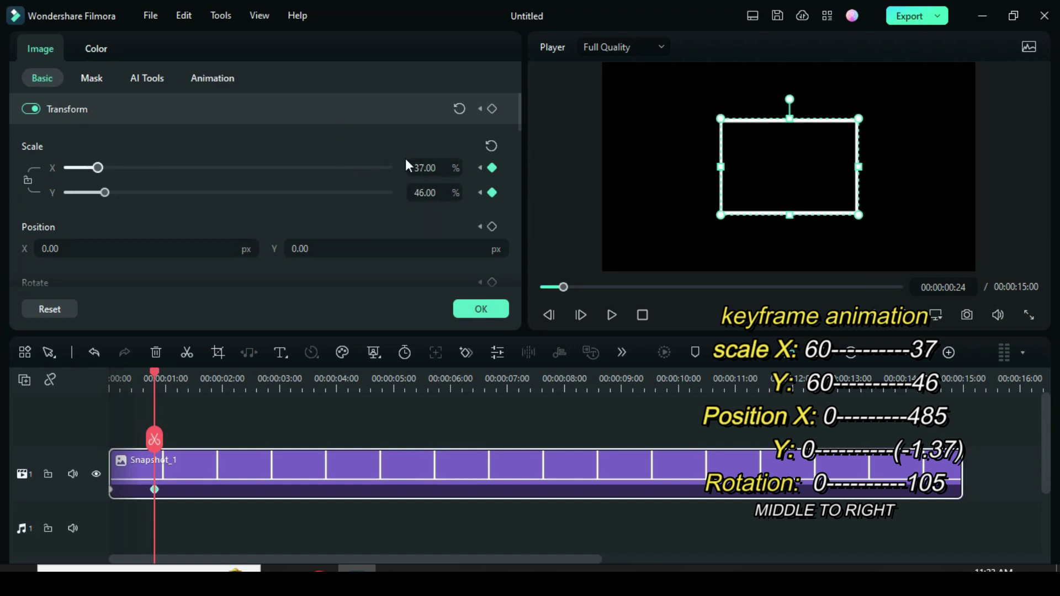
# Set the frame's position to X 485 px and Y -1.37 px at 00:00:00:24.
pyautogui.click(129, 241)
pyautogui.write('485')
pyautogui.press('Return')
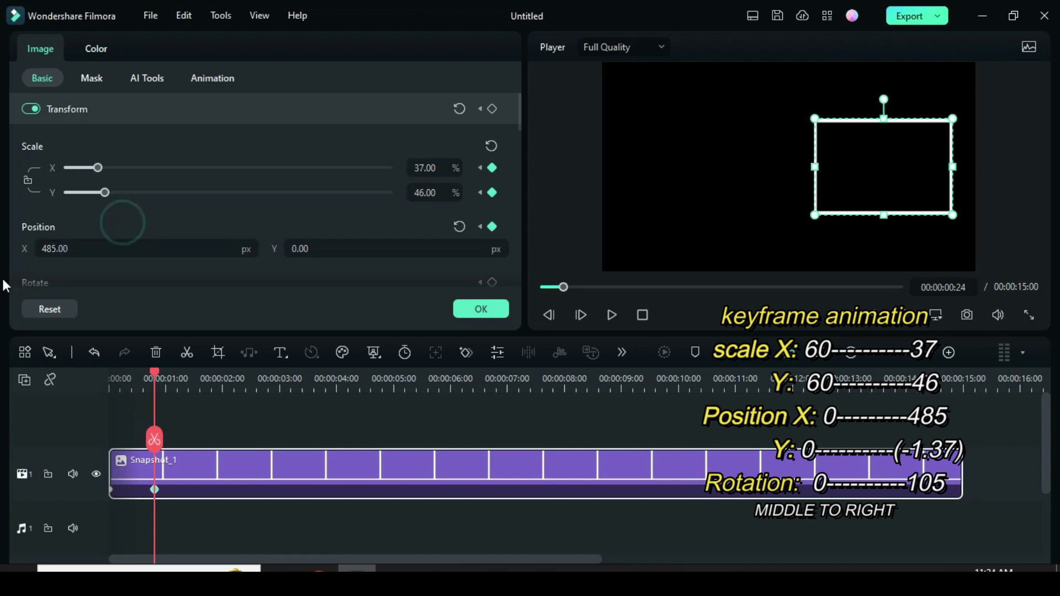
pyautogui.click(315, 250)
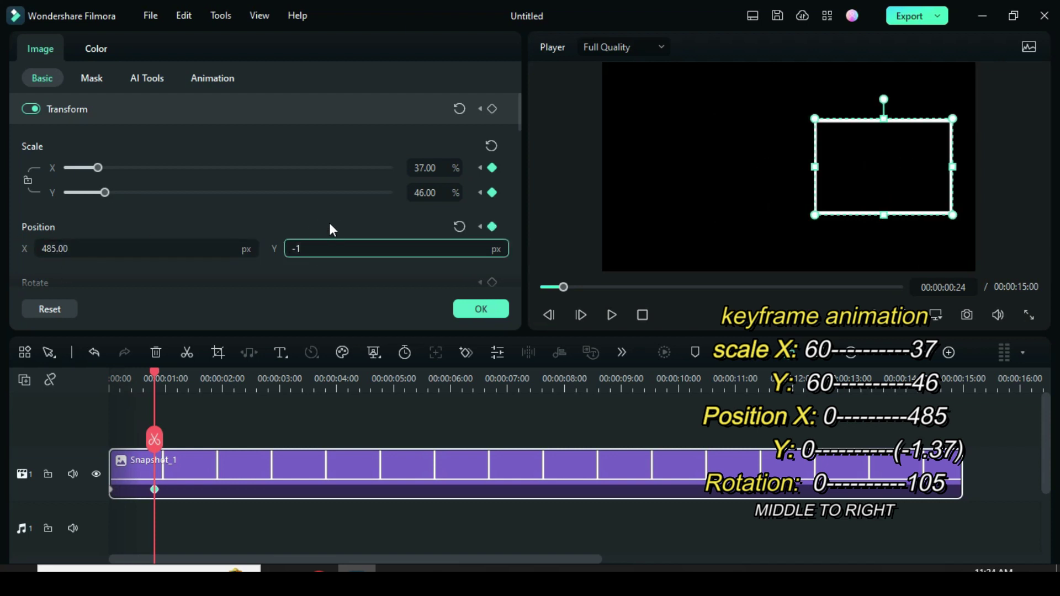
pyautogui.write('-1.37')
pyautogui.press('Return')
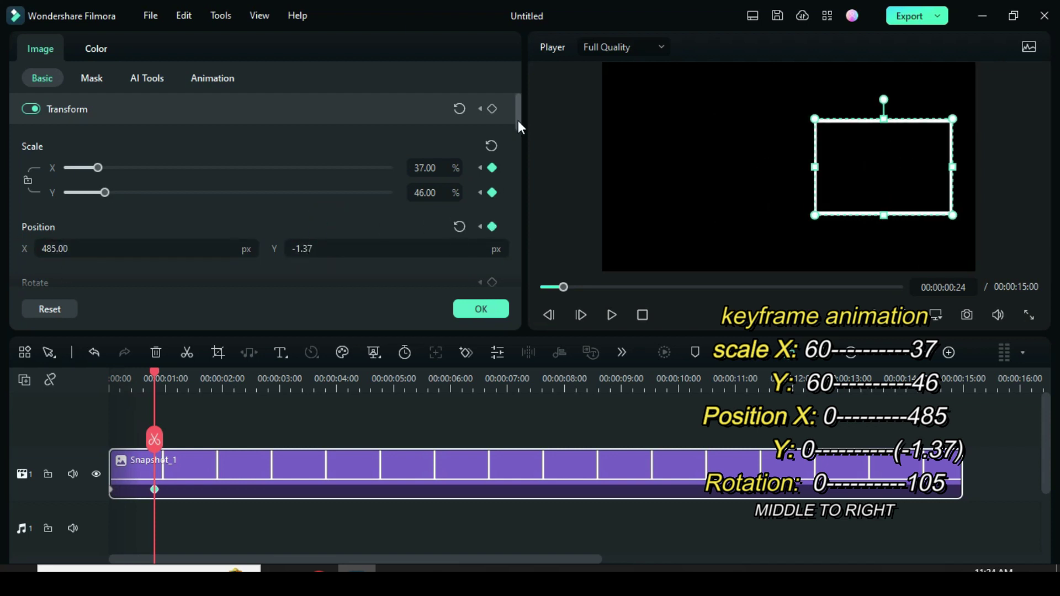
# Keyframe the frame's rotation at 105° at 00:00:00:24.
pyautogui.scroll(-2, 80, 273)
pyautogui.click(492, 220)
pyautogui.click(96, 235)
pyautogui.write('1')
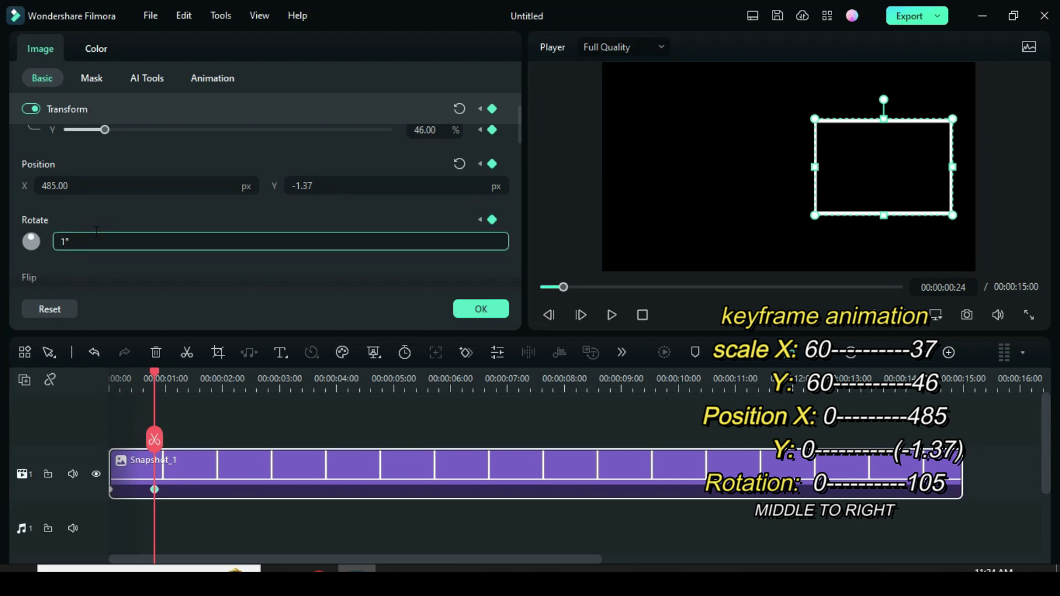
pyautogui.write('05')
pyautogui.click(88, 213)
# Add hold keyframes for scale X and Y, position and rotation at 00:00:01:18 without changing their values.
pyautogui.moveTo(154, 376); pyautogui.dragTo(200, 372)
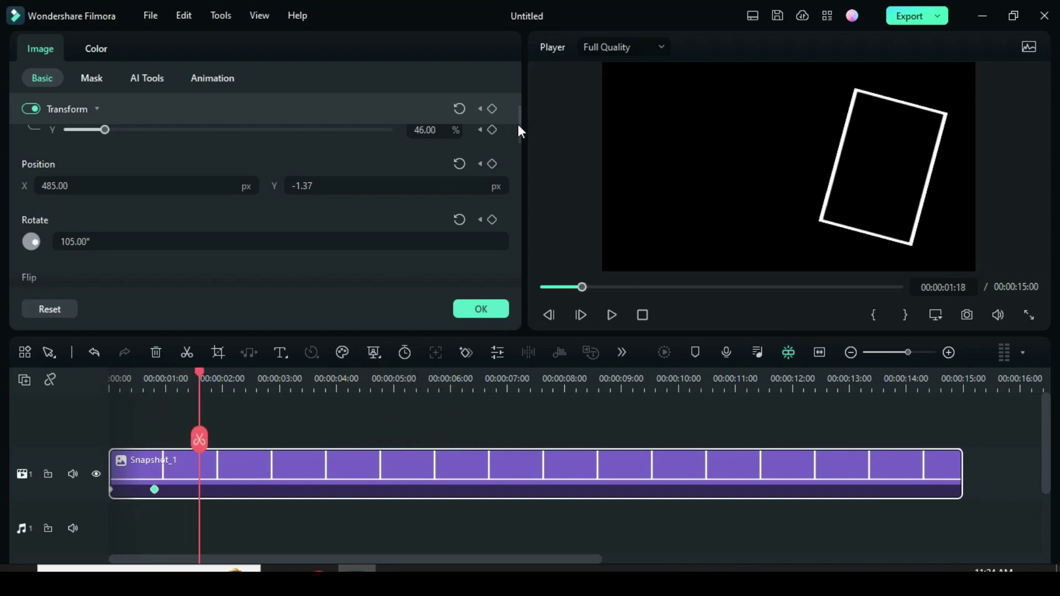
pyautogui.scroll(2, 518, 124)
pyautogui.click(490, 167)
pyautogui.click(491, 190)
pyautogui.click(493, 225)
pyautogui.moveTo(521, 121); pyautogui.dragTo(521, 138)
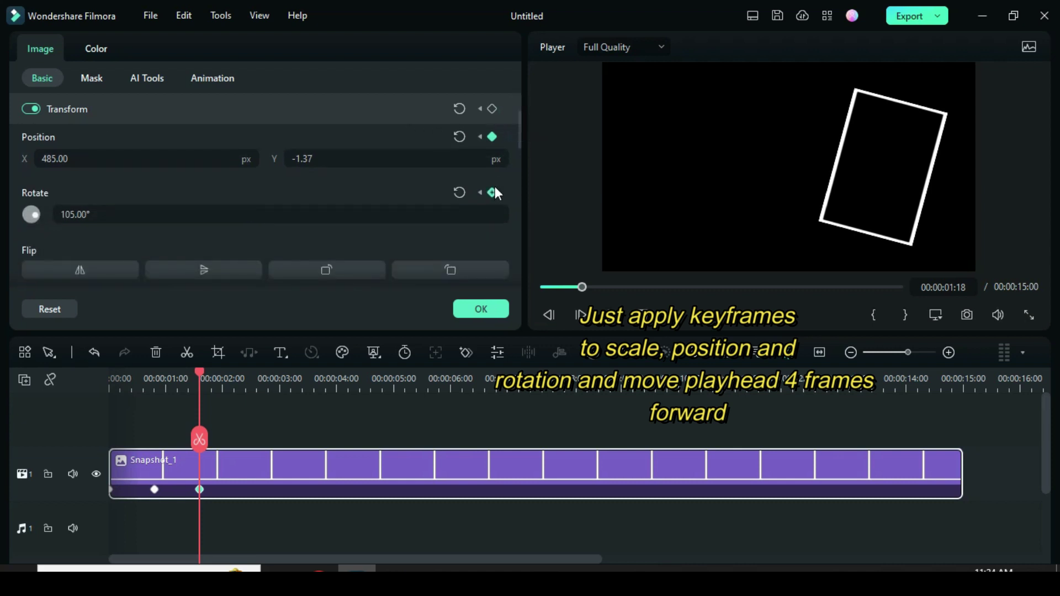
pyautogui.click(495, 189)
# At 00:00:02:12, keyframe the frame's scale at X 40% and Y 46%.
pyautogui.scroll(2, 519, 138)
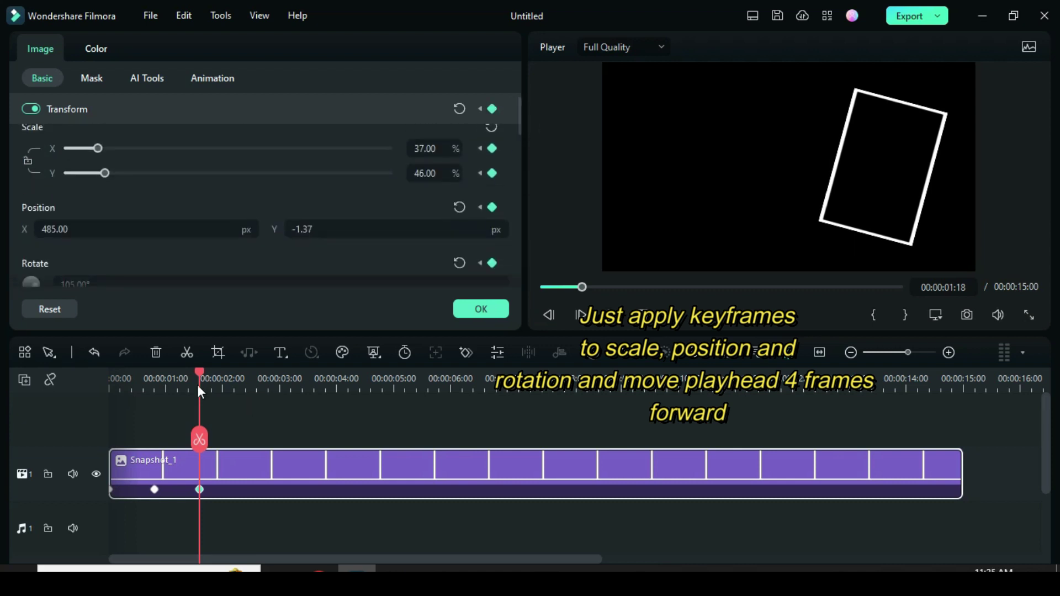
pyautogui.moveTo(201, 373); pyautogui.dragTo(244, 373)
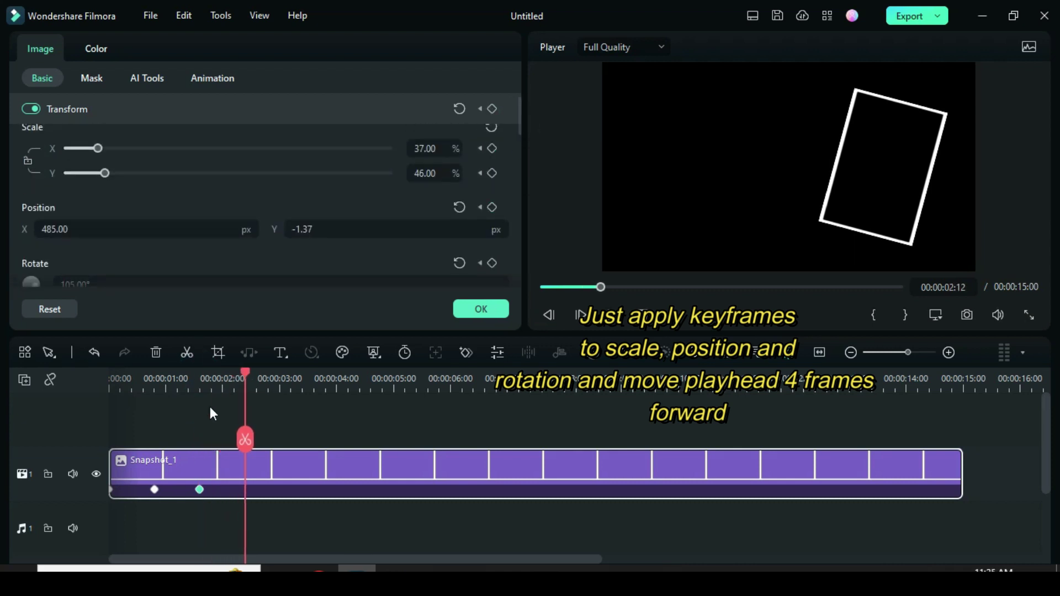
pyautogui.scroll(1, 493, 149)
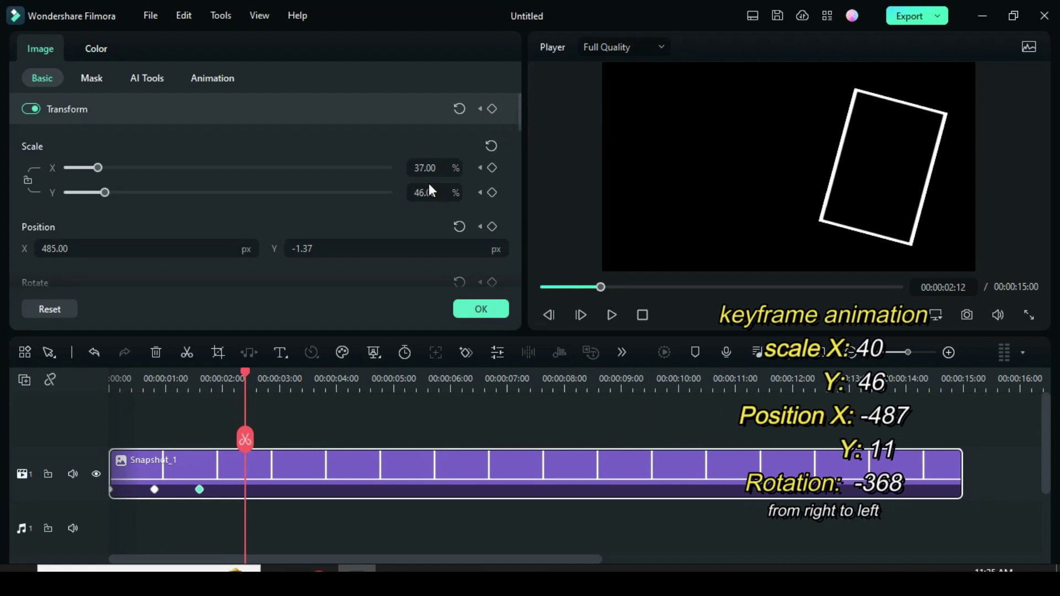
pyautogui.click(491, 169)
pyautogui.click(433, 168)
pyautogui.press('Tab')
pyautogui.click(424, 224)
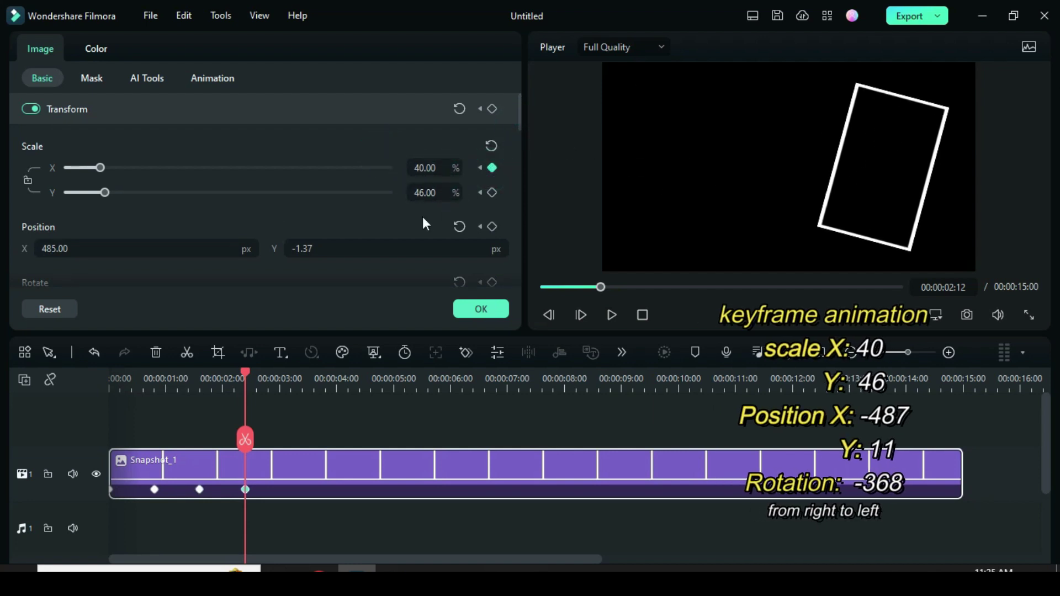
# Set the frame's position to X -487 px and Y 11 px at 00:00:02:12.
pyautogui.moveTo(92, 249); pyautogui.dragTo(54, 244)
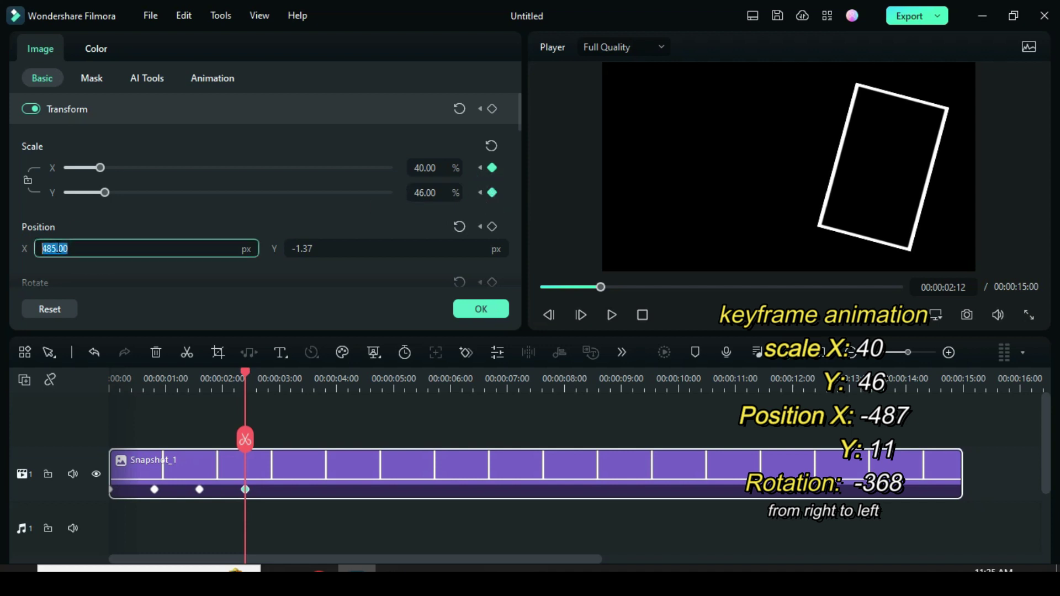
pyautogui.write('-487')
pyautogui.press('Return')
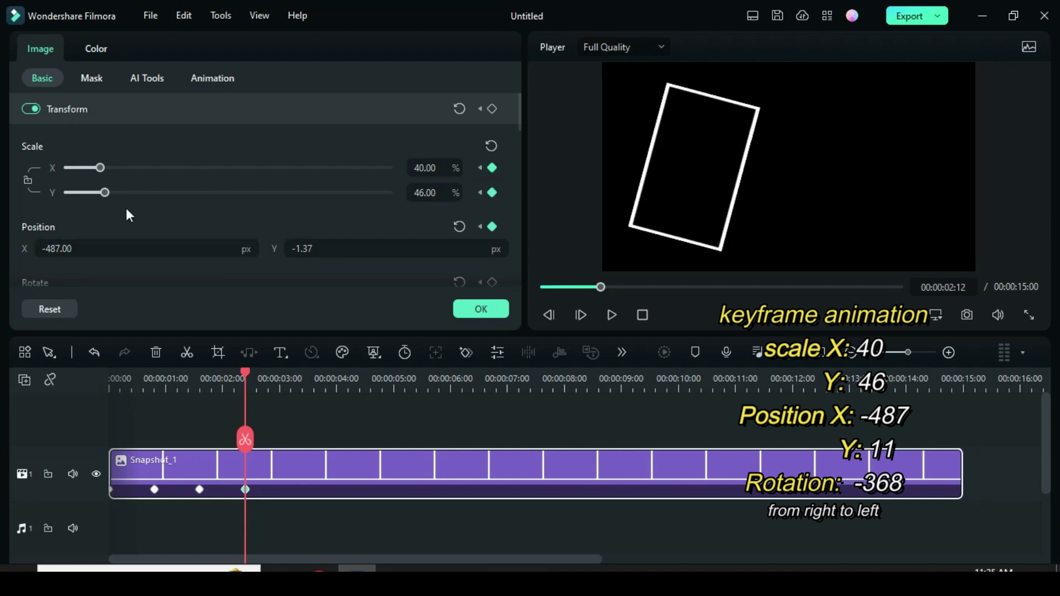
pyautogui.moveTo(315, 248); pyautogui.dragTo(290, 249)
pyautogui.write('11')
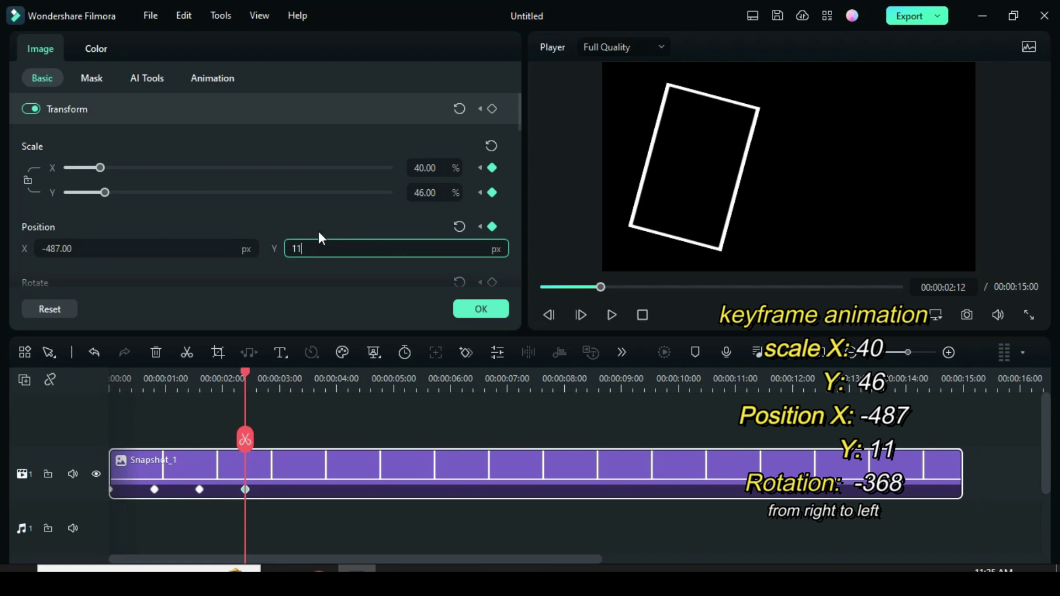
pyautogui.press('Return')
# Keyframe the frame's rotation at -368° at 00:00:02:12.
pyautogui.scroll(-3, 514, 145)
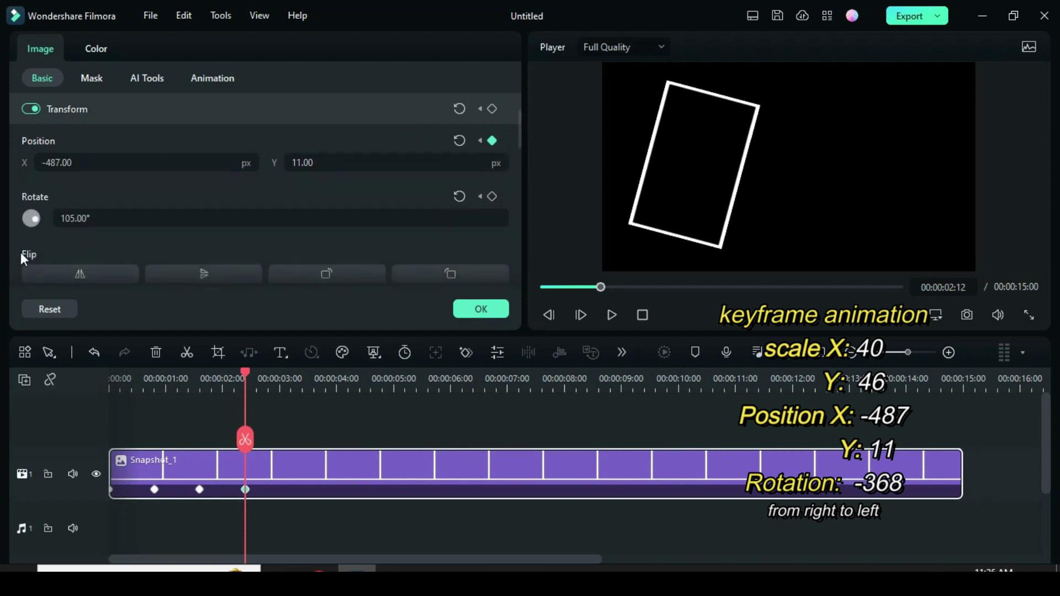
pyautogui.click(492, 196)
pyautogui.click(132, 219)
pyautogui.write('-')
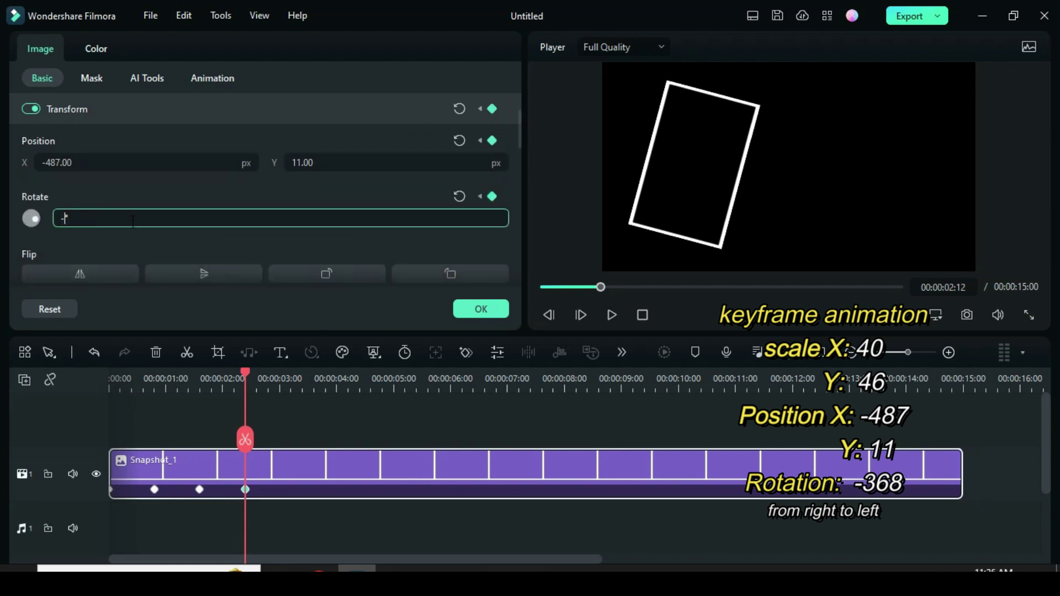
pyautogui.write('368')
pyautogui.press('Return')
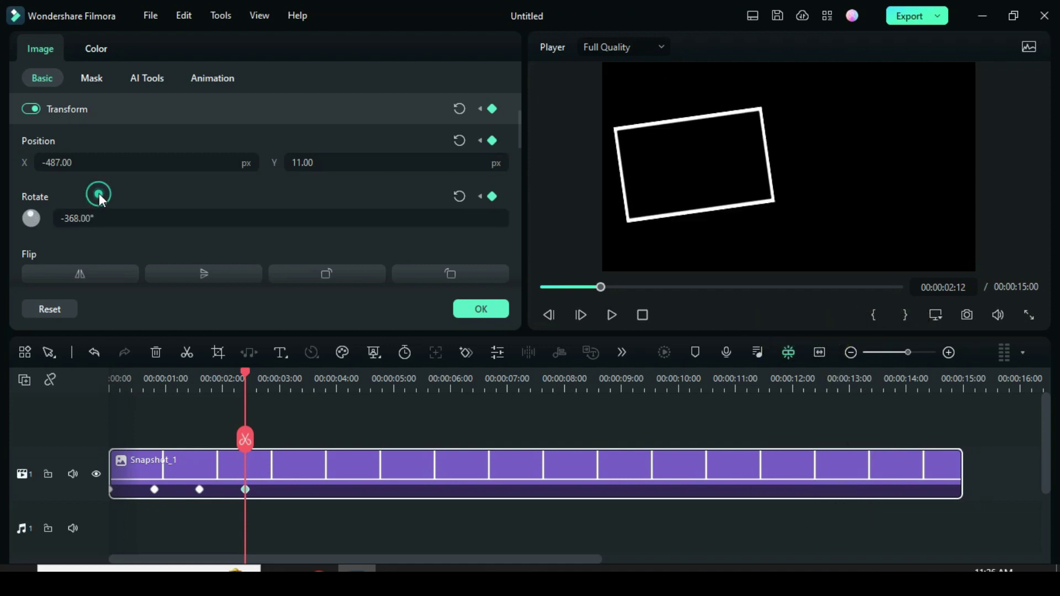
# Add hold keyframes for scale X and Y, position and rotation at 00:00:03:06 without changing their values.
pyautogui.moveTo(245, 371); pyautogui.dragTo(291, 372)
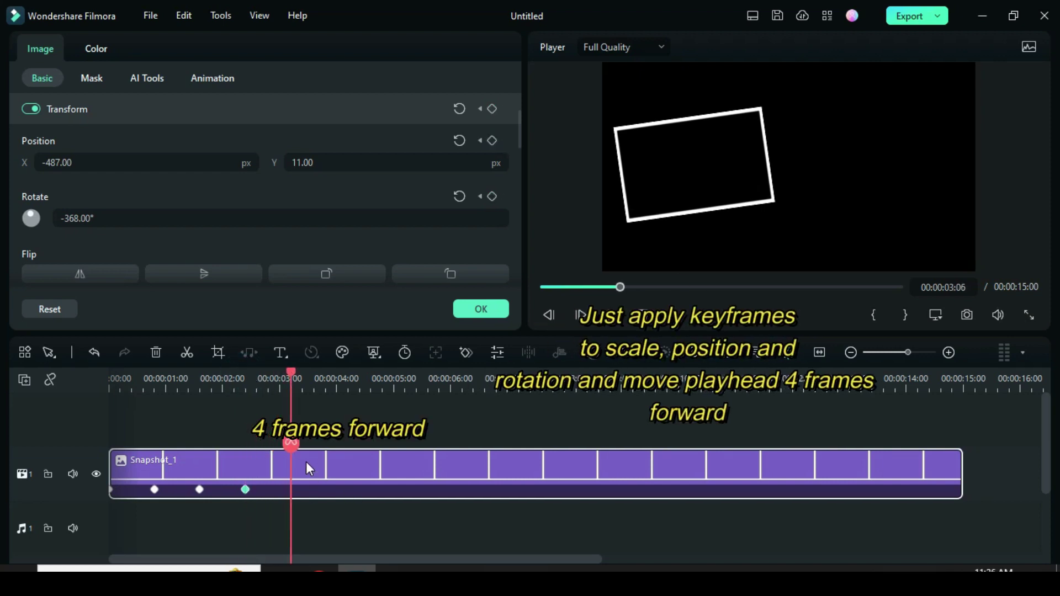
pyautogui.moveTo(518, 134); pyautogui.dragTo(518, 106)
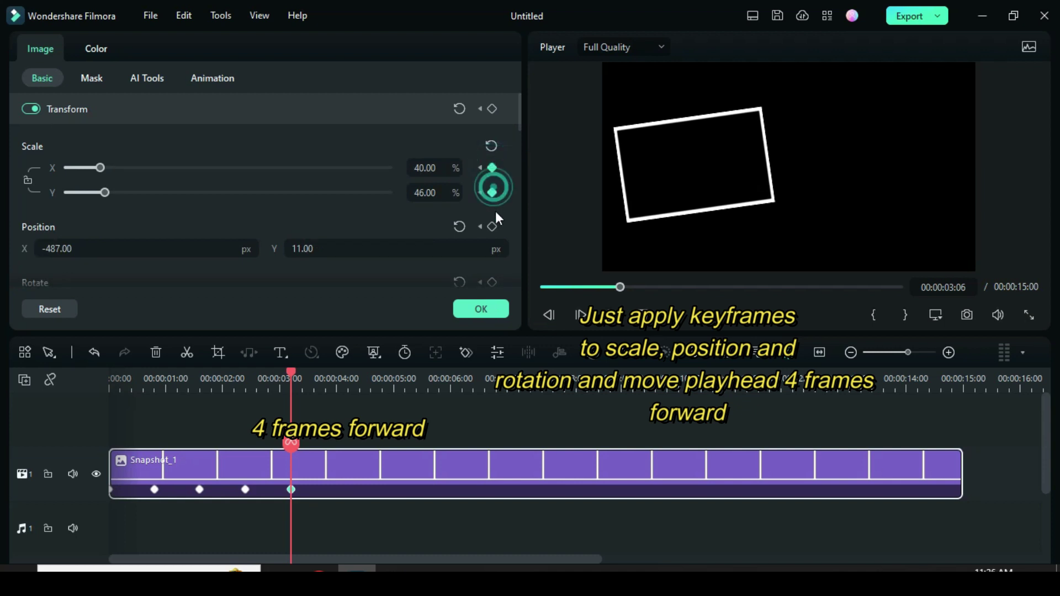
pyautogui.scroll(-1, 518, 118)
pyautogui.click(492, 228)
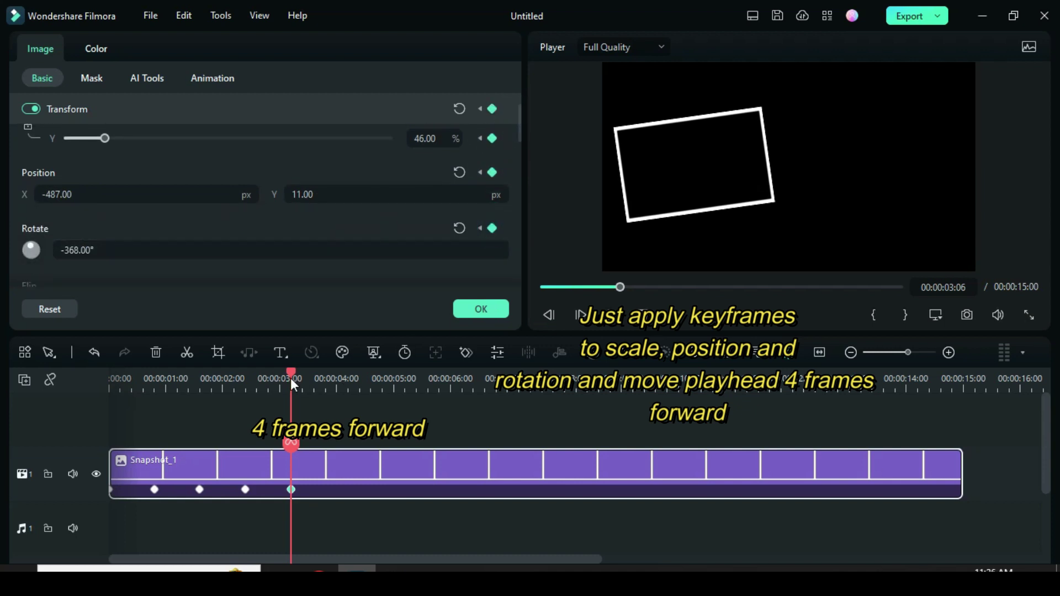
# At 00:00:04:00, keyframe the frame's scale at X 37% and Y 46%.
pyautogui.moveTo(290, 376); pyautogui.dragTo(340, 371)
pyautogui.moveTo(519, 127); pyautogui.dragTo(520, 114)
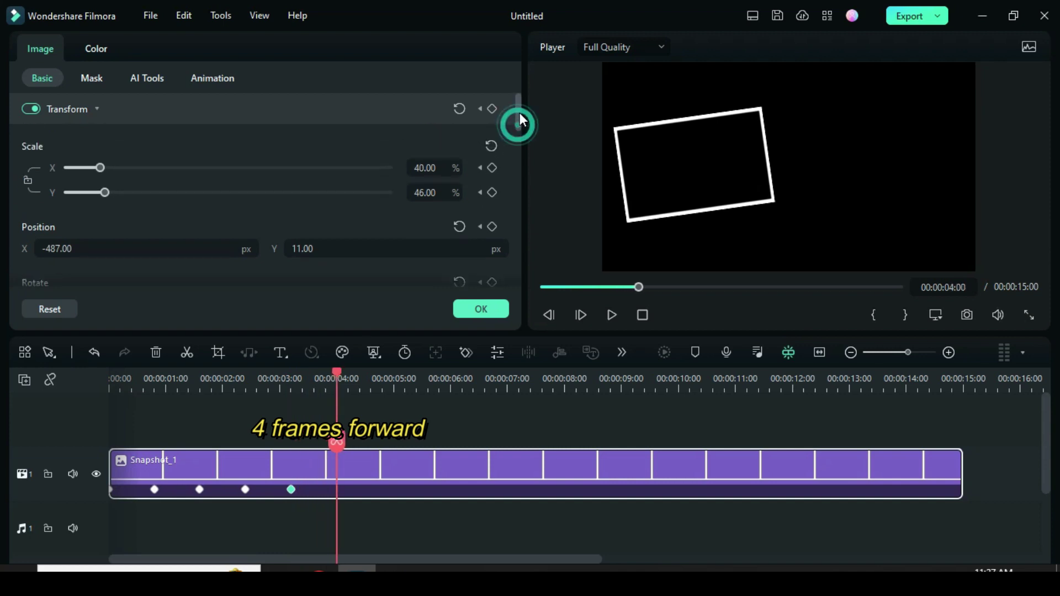
pyautogui.doubleClick(427, 168)
pyautogui.write('37')
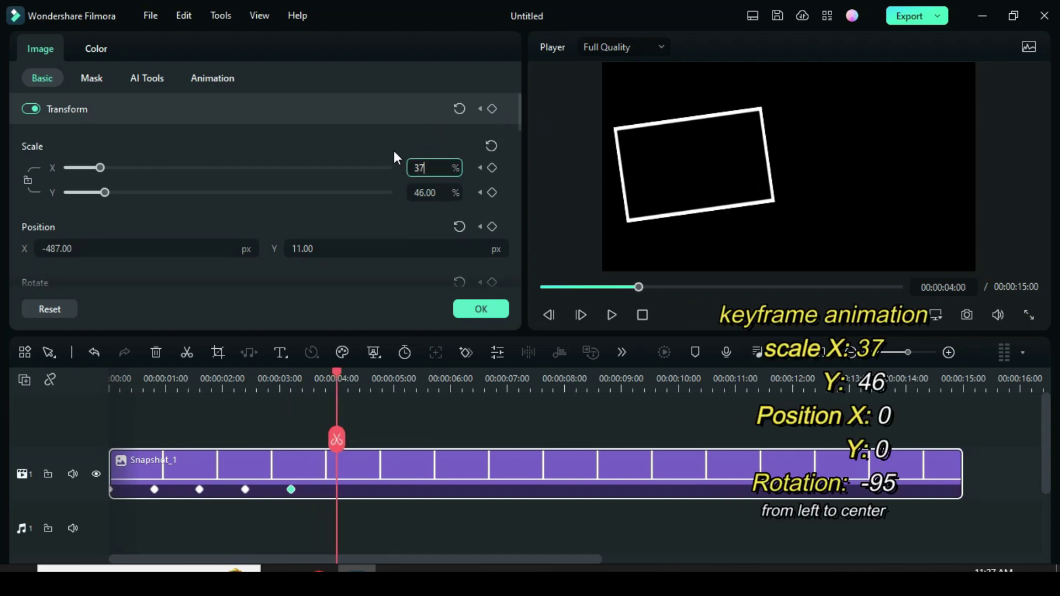
pyautogui.press('Return')
pyautogui.click(488, 194)
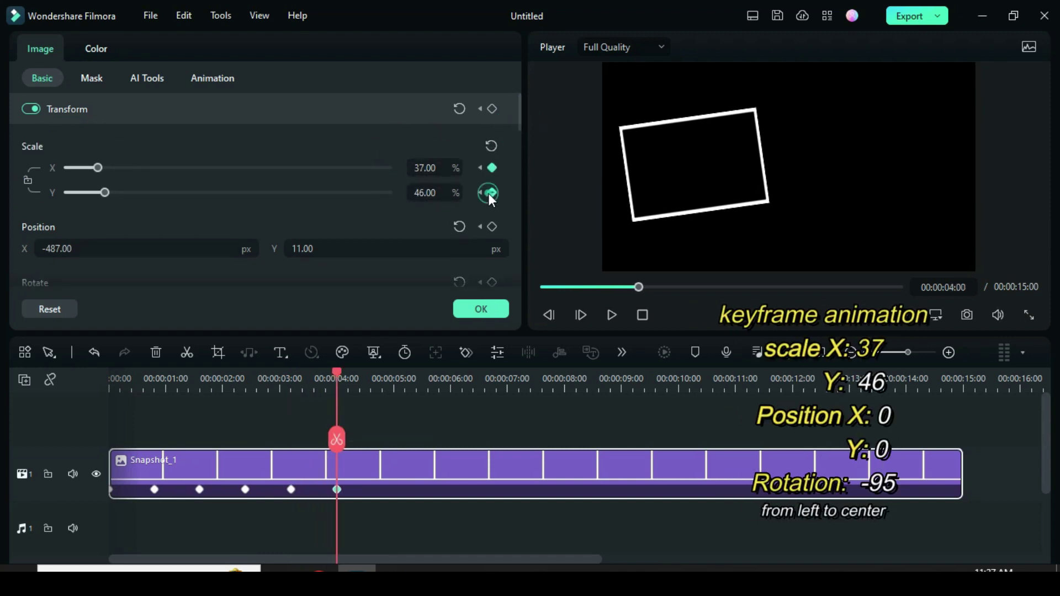
# Set the frame's position to X 0 px and Y 0 px at 00:00:04:00.
pyautogui.doubleClick(83, 249)
pyautogui.write('0')
pyautogui.click(90, 220)
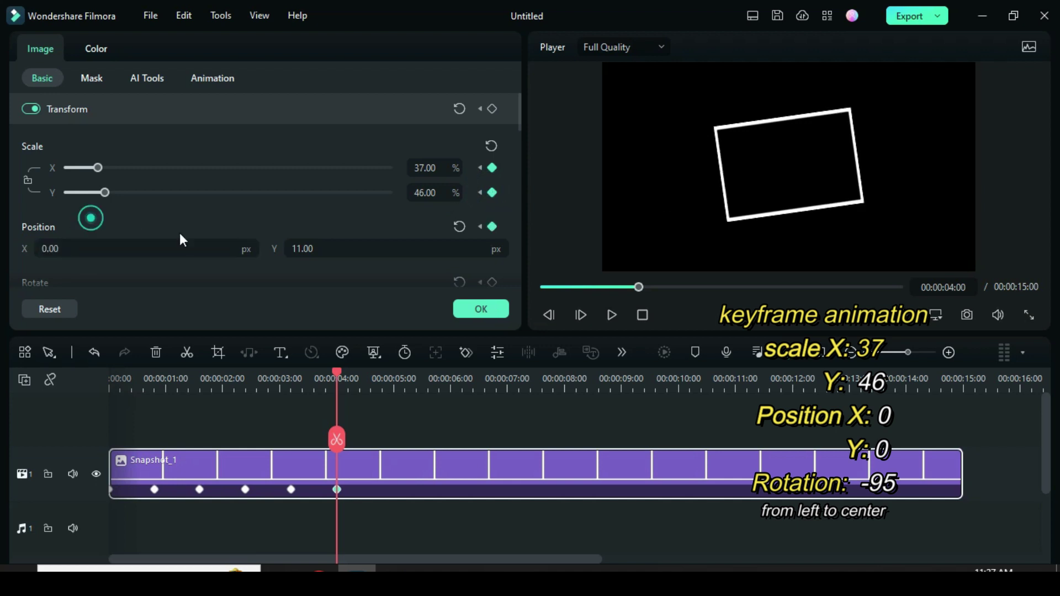
pyautogui.doubleClick(322, 248)
pyautogui.write('0')
pyautogui.click(278, 217)
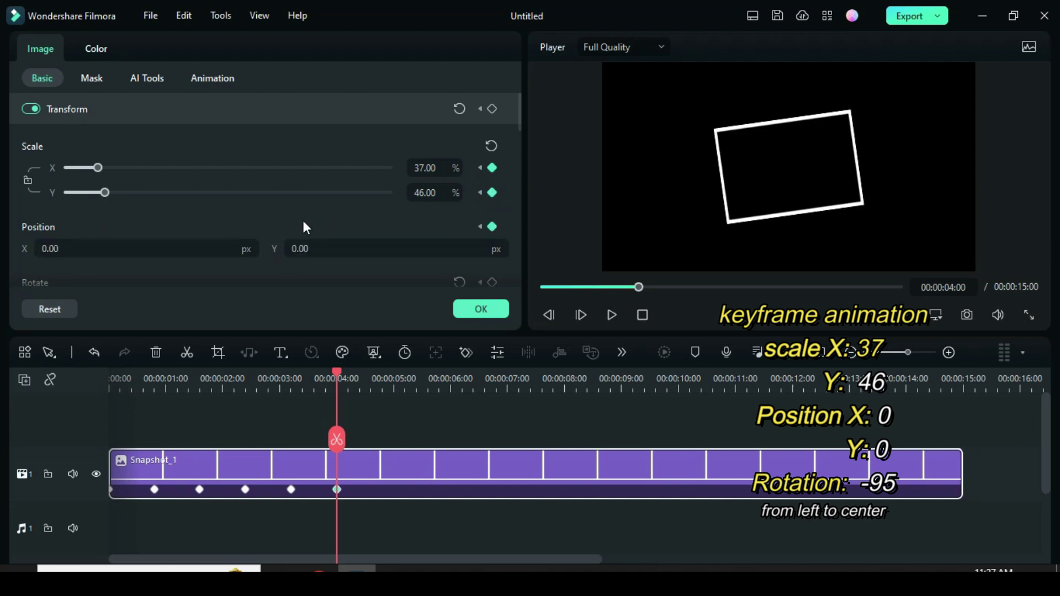
# Keyframe the frame's rotation at -95° at 00:00:04:00.
pyautogui.scroll(-2, 523, 138)
pyautogui.doubleClick(106, 199)
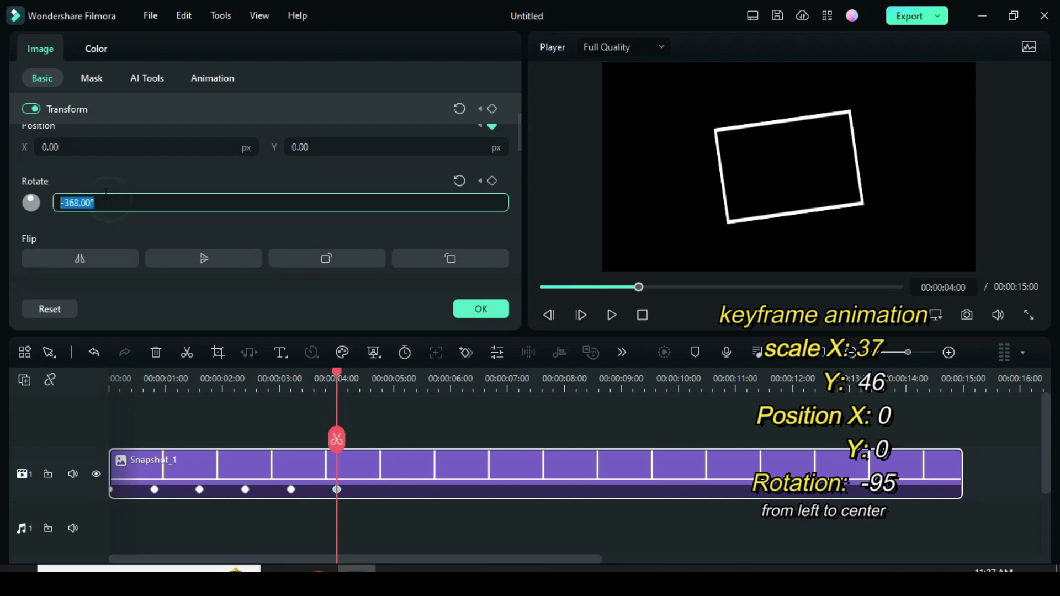
pyautogui.write('-95')
pyautogui.click(116, 176)
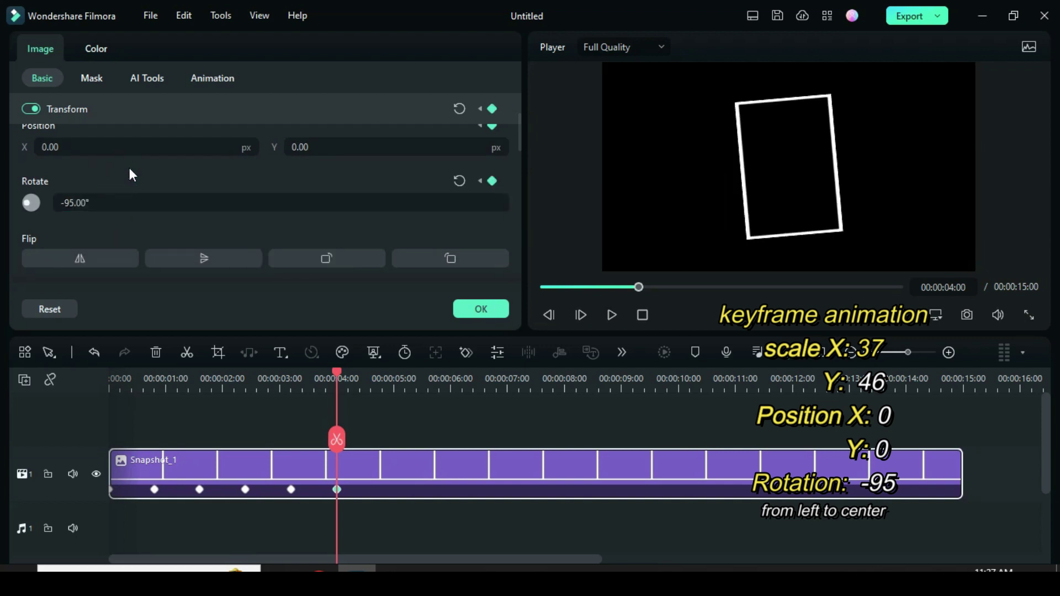
# Add hold keyframes for scale X and Y, position and rotation at 00:00:04:24 without changing their values.
pyautogui.moveTo(337, 374)
pyautogui.mouseDown()
pyautogui.moveTo(291, 374)
pyautogui.moveTo(338, 381)
pyautogui.mouseUp()
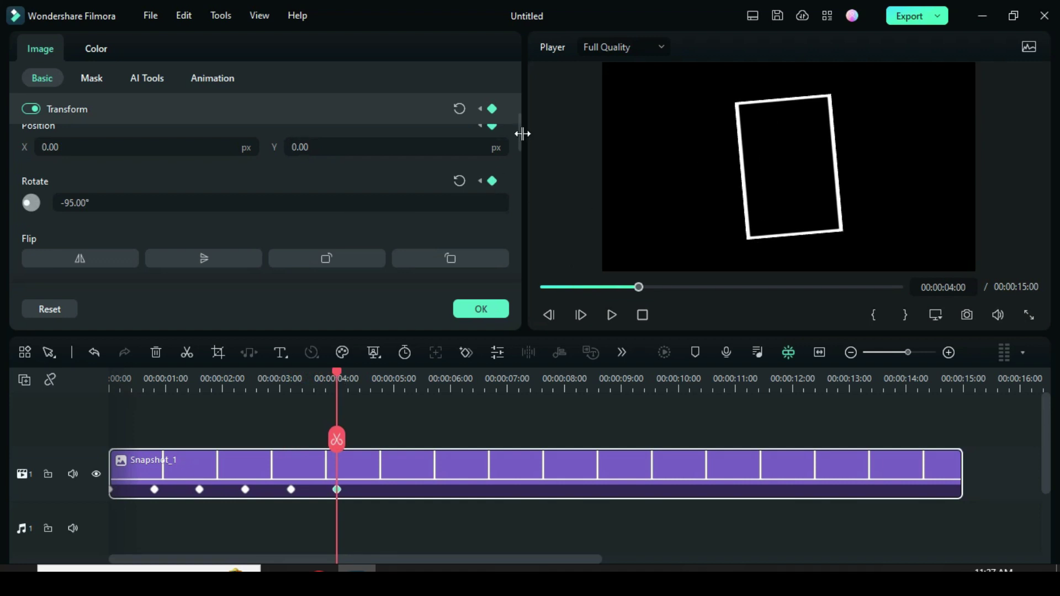
pyautogui.moveTo(520, 138); pyautogui.dragTo(516, 119)
pyautogui.moveTo(338, 376); pyautogui.dragTo(381, 373)
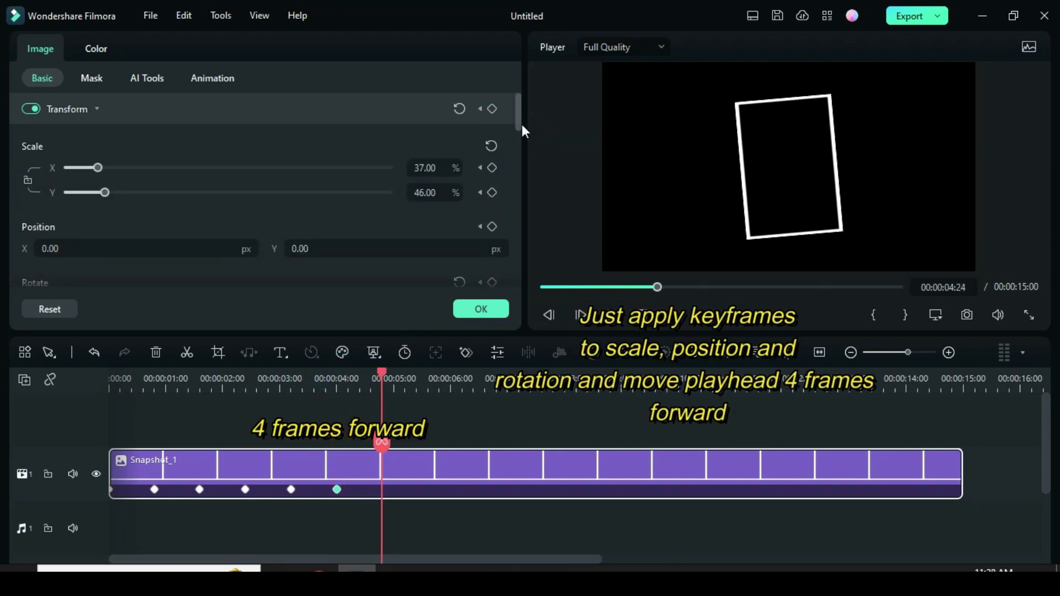
pyautogui.click(492, 193)
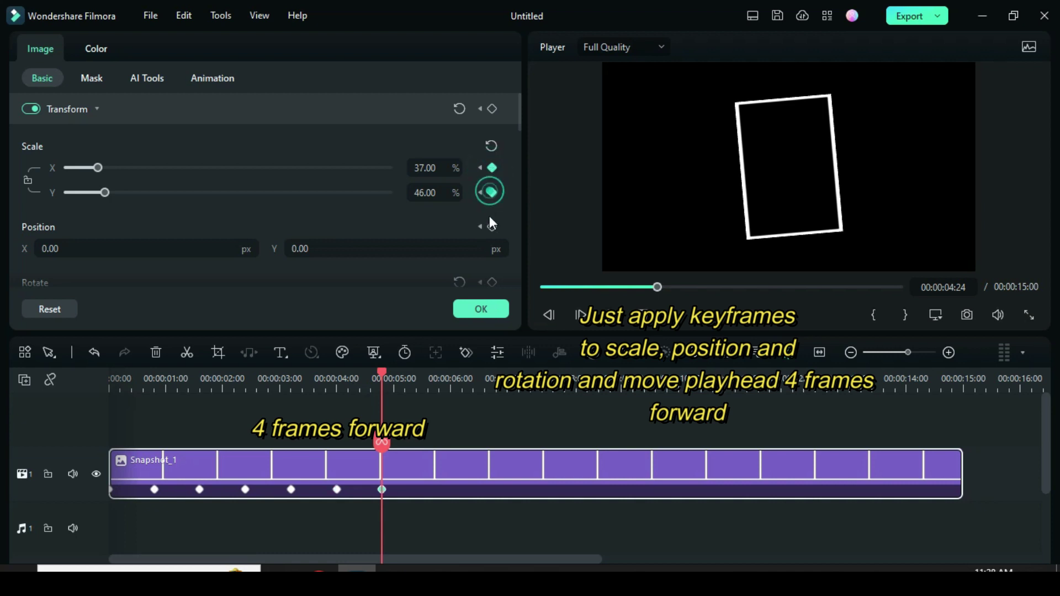
pyautogui.click(492, 227)
pyautogui.scroll(-1, 504, 226)
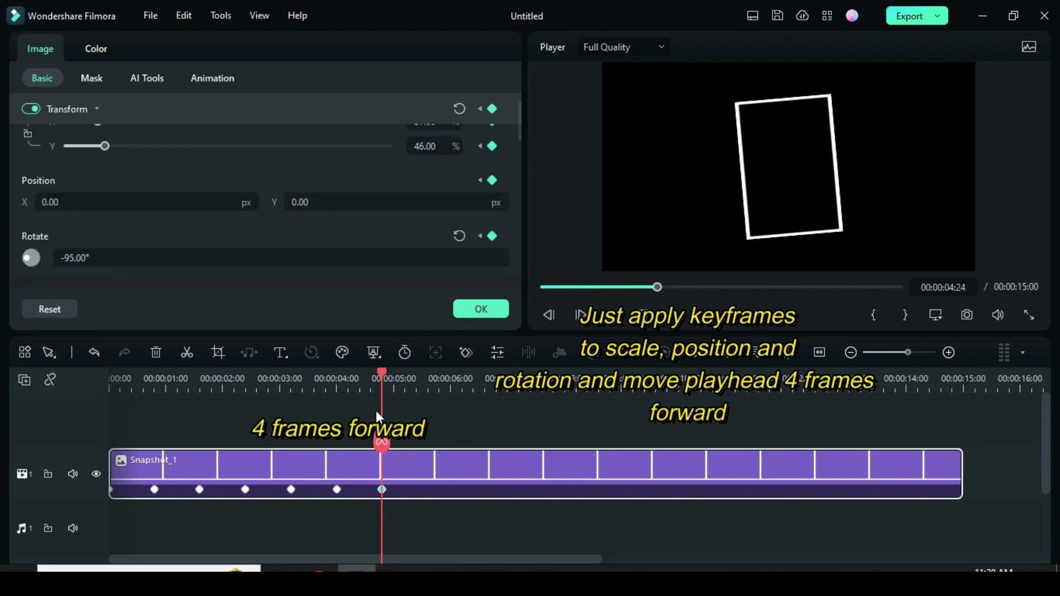
# At 00:00:05:18, keyframe the existing X and Y scale and set the frame's position X to 435 px.
pyautogui.moveTo(383, 371); pyautogui.dragTo(427, 372)
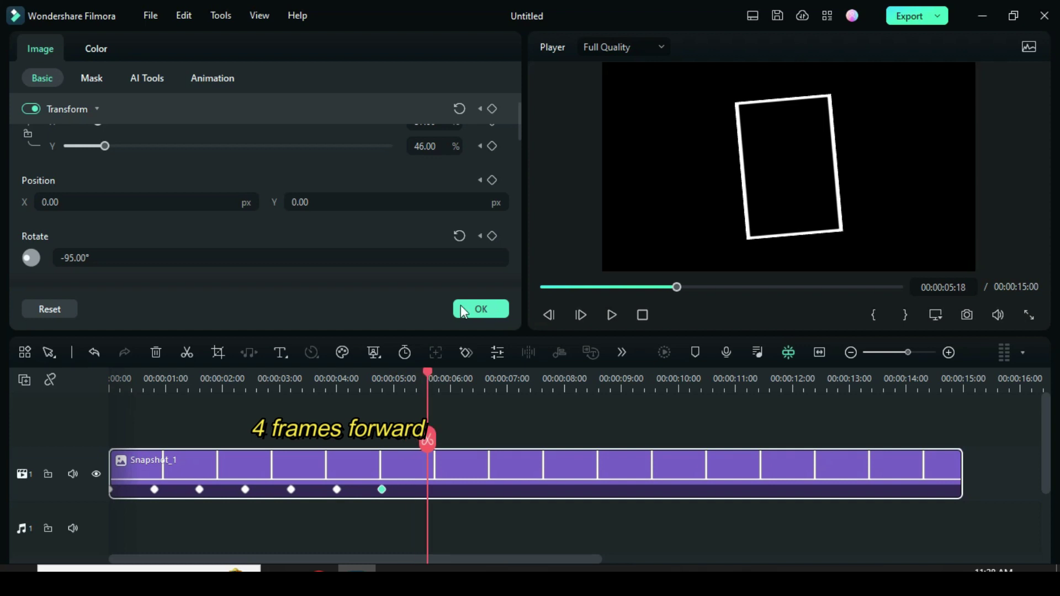
pyautogui.scroll(1, 516, 122)
pyautogui.click(491, 169)
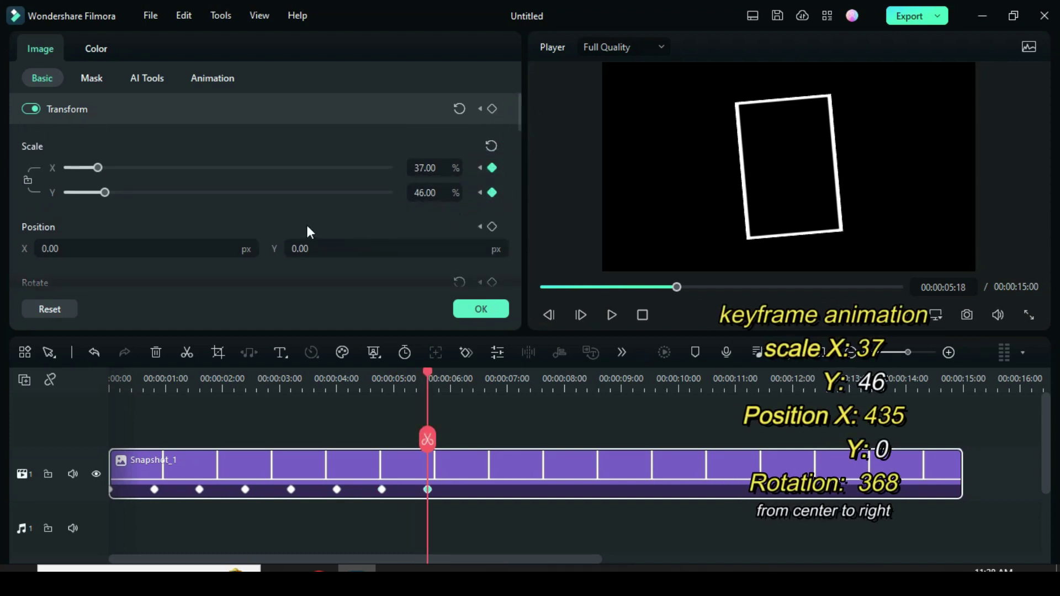
pyautogui.click(69, 247)
pyautogui.write('43')
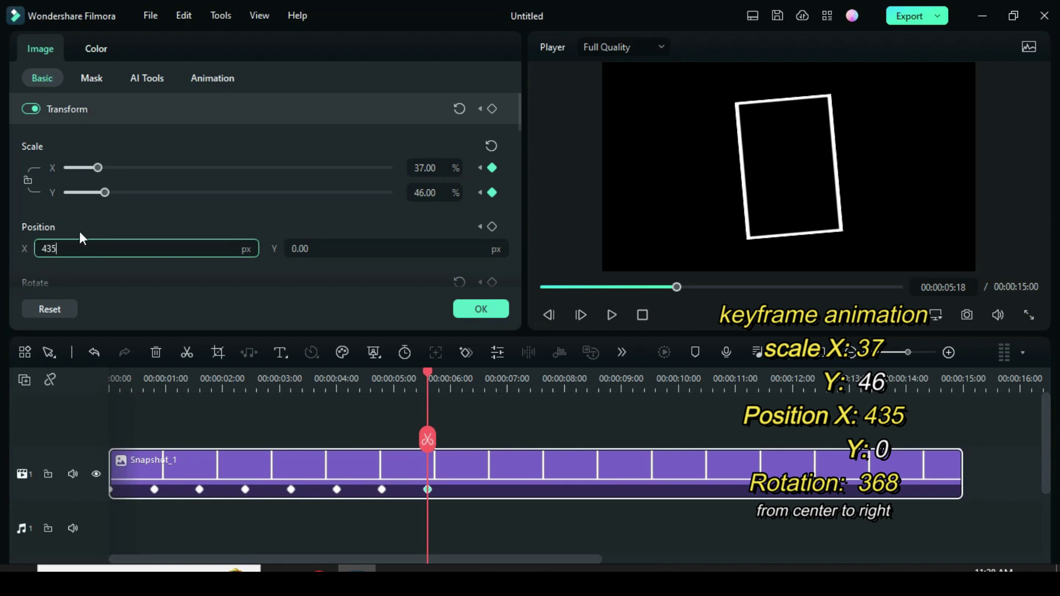
pyautogui.write('5')
pyautogui.press('Return')
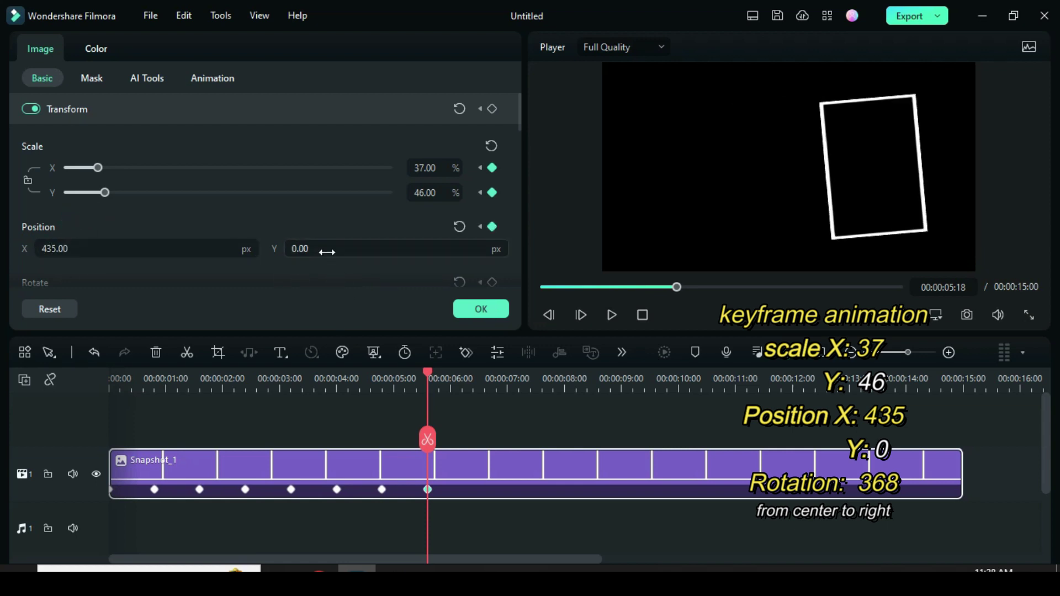
# Keyframe the frame's rotation at 368° at 00:00:05:18.
pyautogui.moveTo(518, 118); pyautogui.dragTo(518, 138)
pyautogui.click(105, 205)
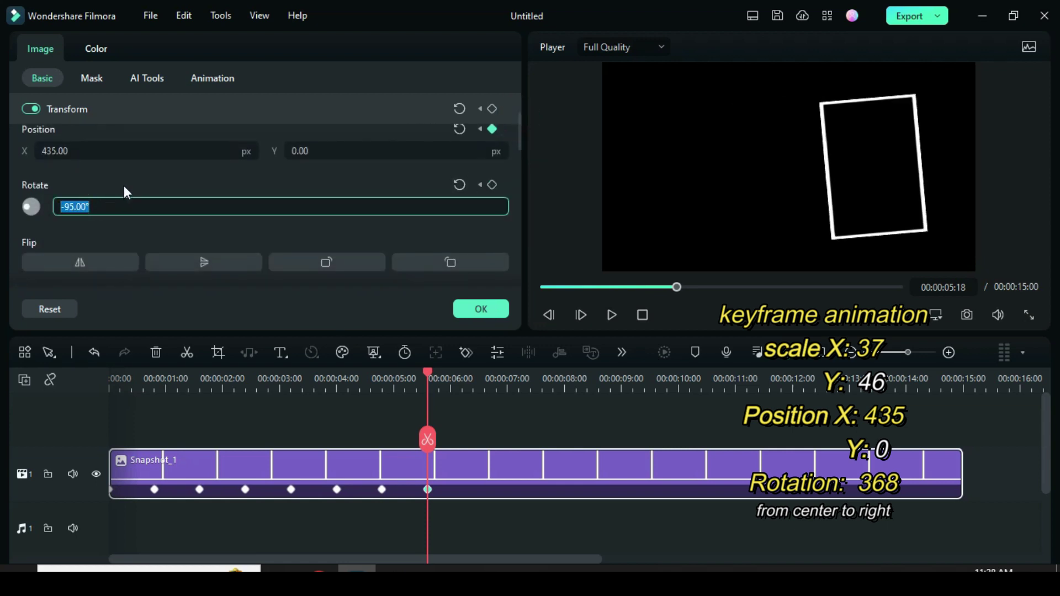
pyautogui.write('368')
pyautogui.press('Return')
# Add hold keyframes for scale, position and rotation at 00:00:06:12 without changing their values.
pyautogui.moveTo(418, 391); pyautogui.dragTo(428, 372)
pyautogui.moveTo(520, 133)
pyautogui.mouseDown()
pyautogui.moveTo(520, 117)
pyautogui.moveTo(520, 132)
pyautogui.mouseUp()
pyautogui.moveTo(430, 375); pyautogui.dragTo(472, 367)
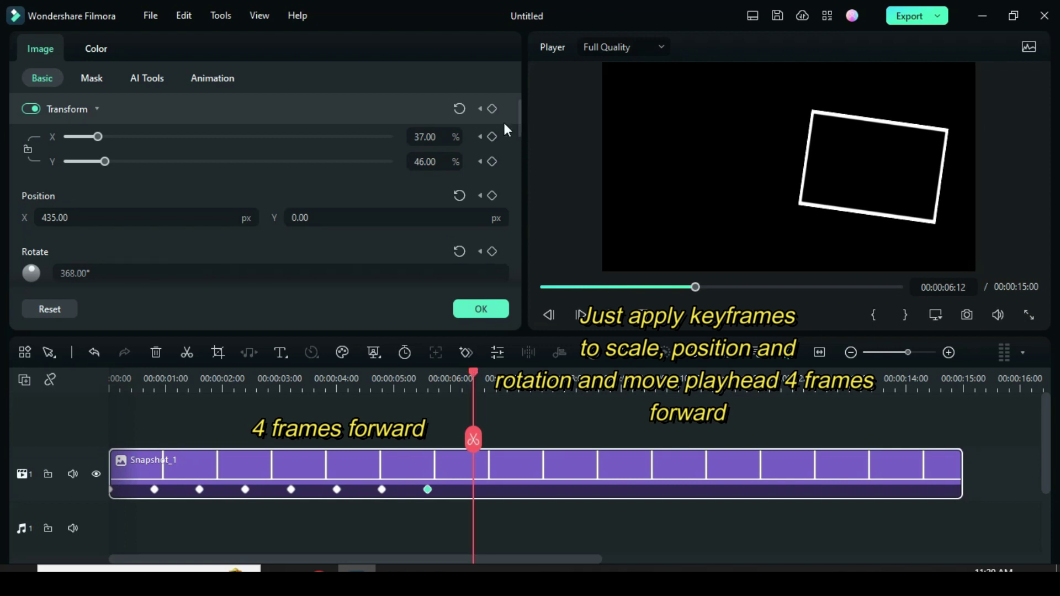
pyautogui.scroll(1, 493, 166)
pyautogui.scroll(-2, 515, 128)
pyautogui.click(493, 149)
pyautogui.click(491, 206)
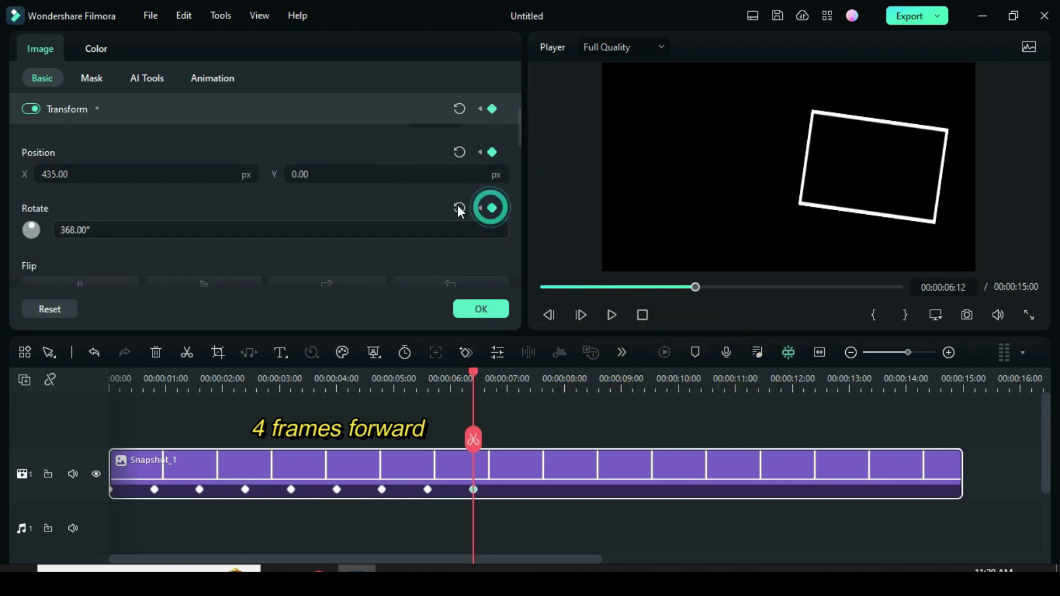
# At 00:00:07:06, keyframe the existing X and Y scale and set the frame's position X to -458 px.
pyautogui.moveTo(478, 379); pyautogui.dragTo(519, 371)
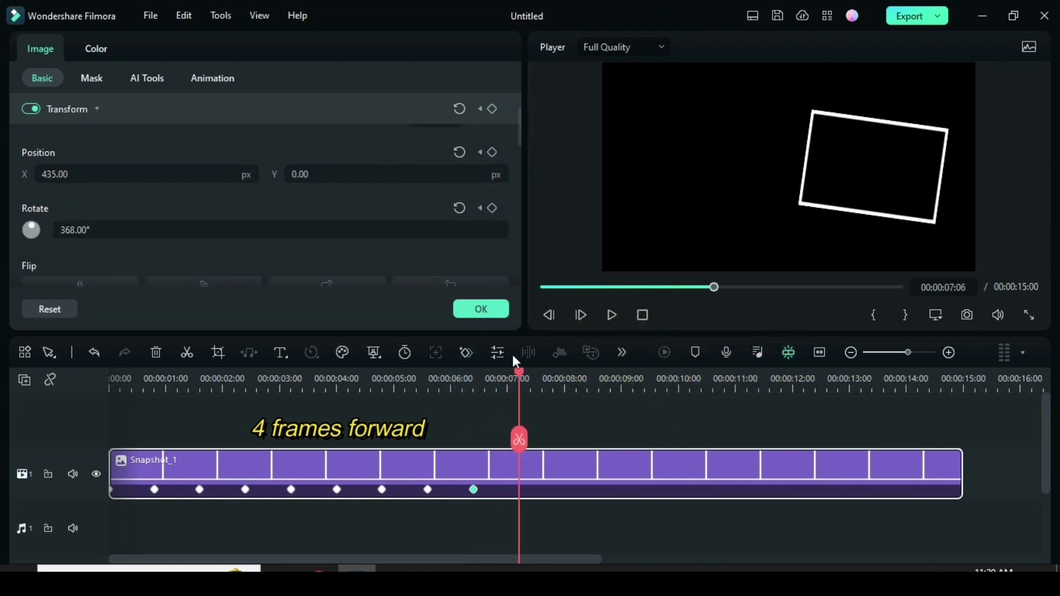
pyautogui.scroll(2, 518, 116)
pyautogui.click(492, 168)
pyautogui.click(493, 193)
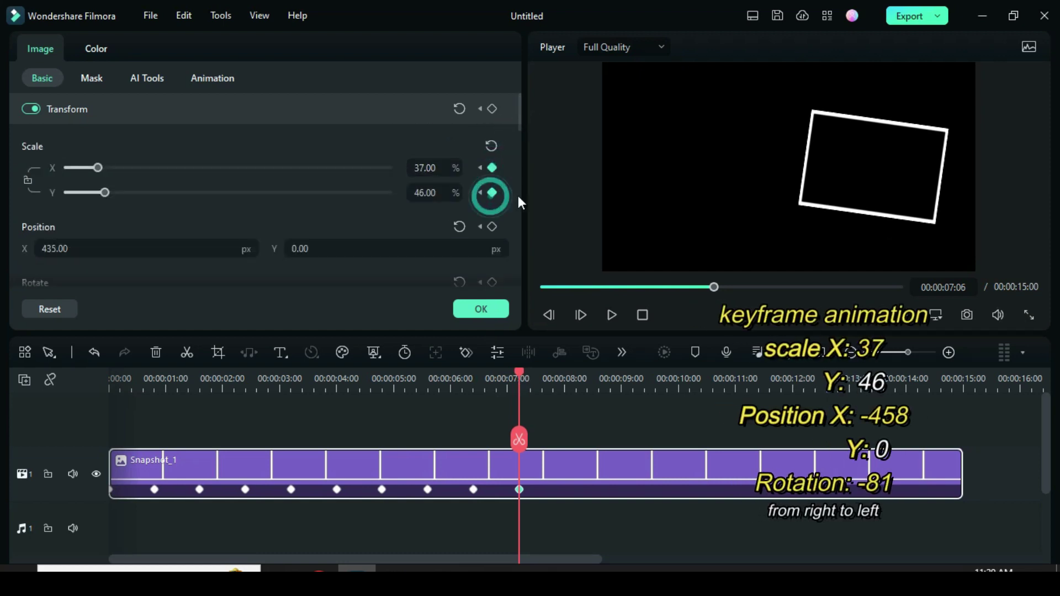
pyautogui.scroll(-1, 518, 111)
pyautogui.click(67, 222)
pyautogui.write('-')
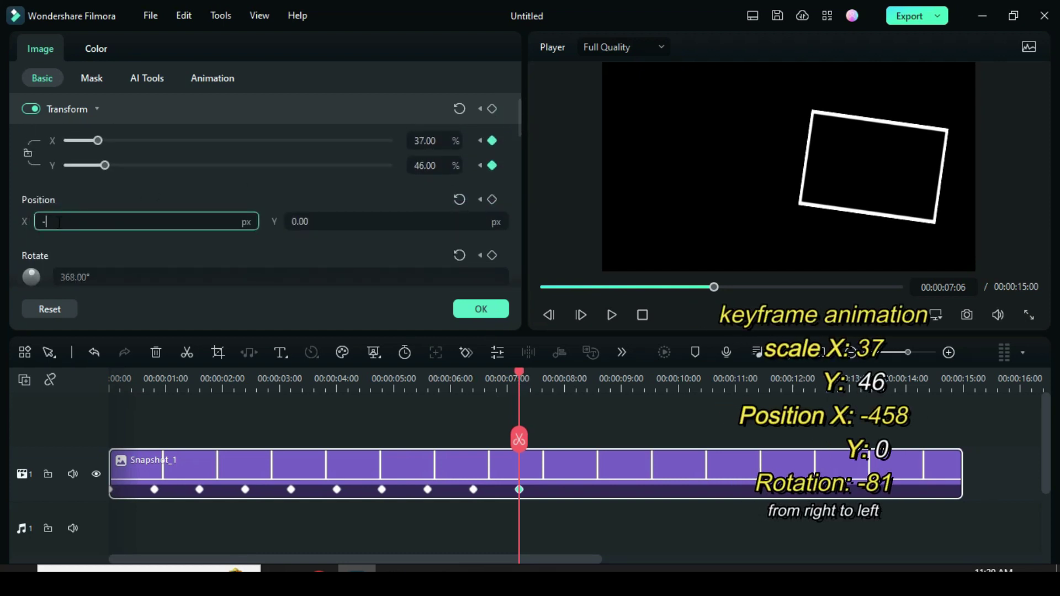
pyautogui.write('458')
pyautogui.press('Return')
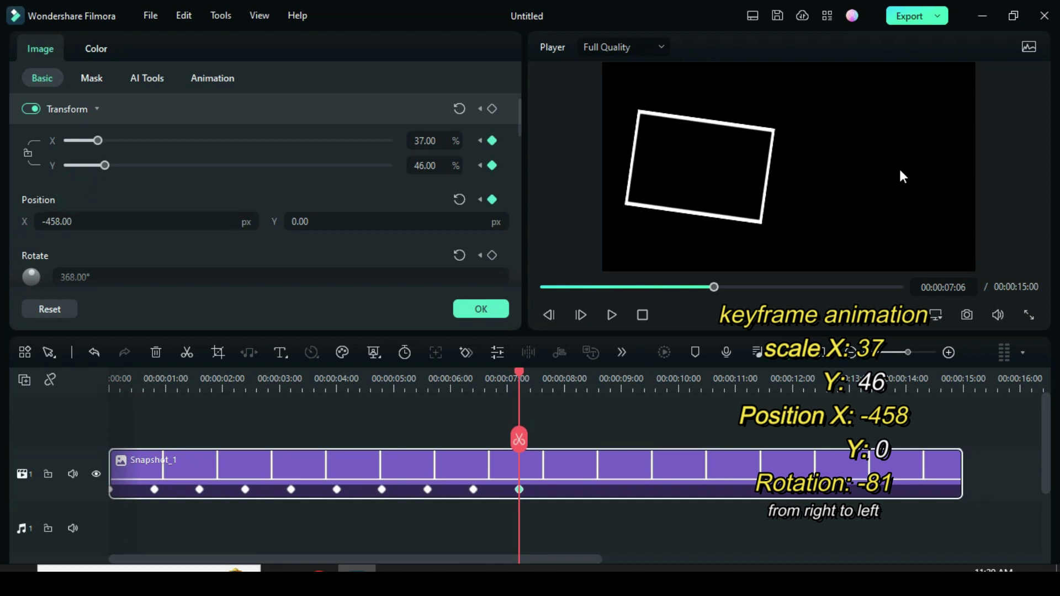
# Keyframe the frame's rotation at -81° at 00:00:07:06.
pyautogui.scroll(-3, 519, 118)
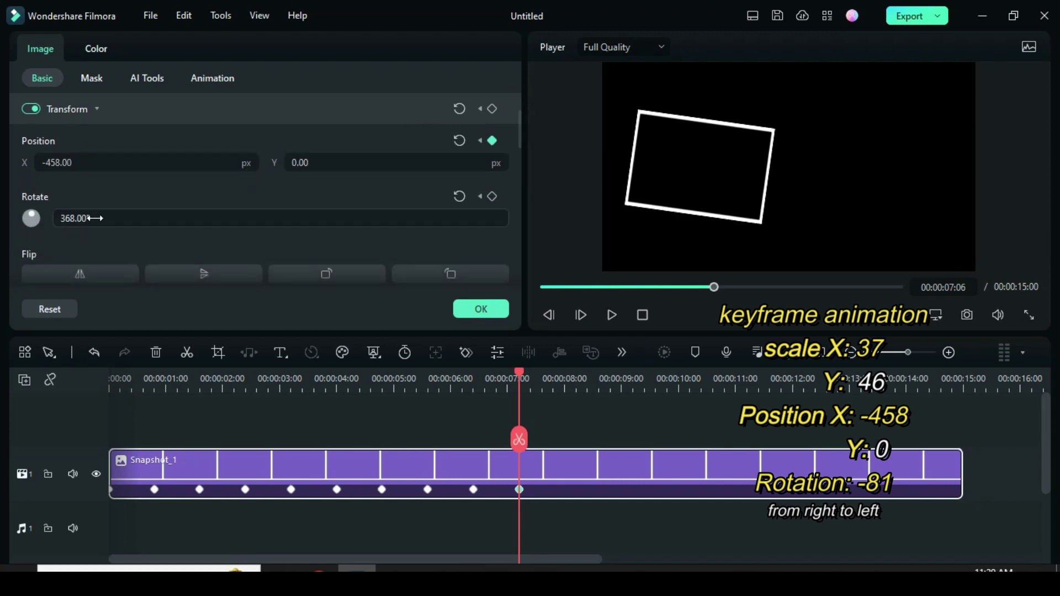
pyautogui.click(164, 219)
pyautogui.write('-81')
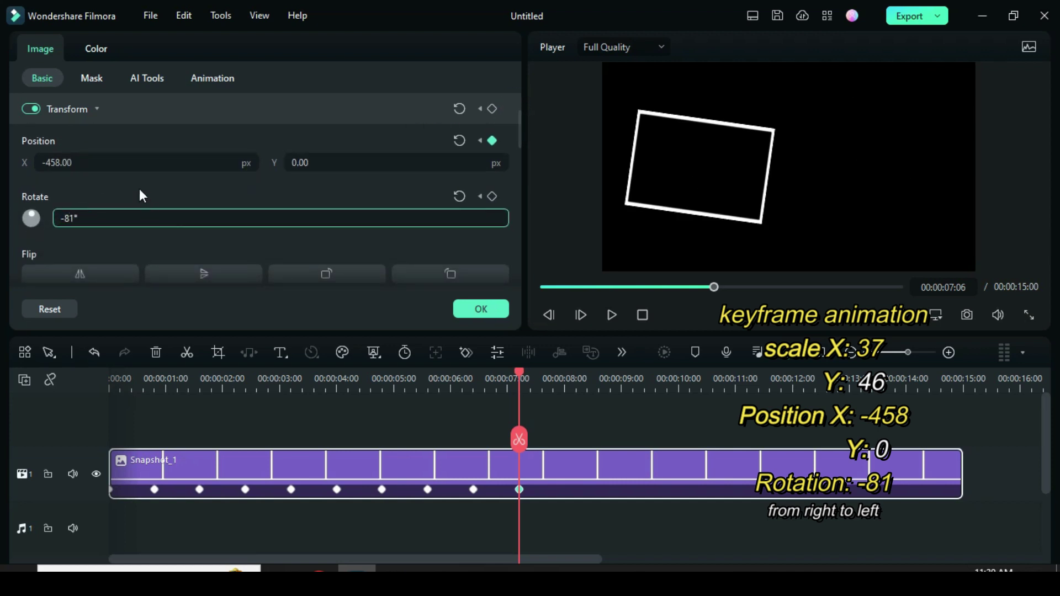
pyautogui.press('Return')
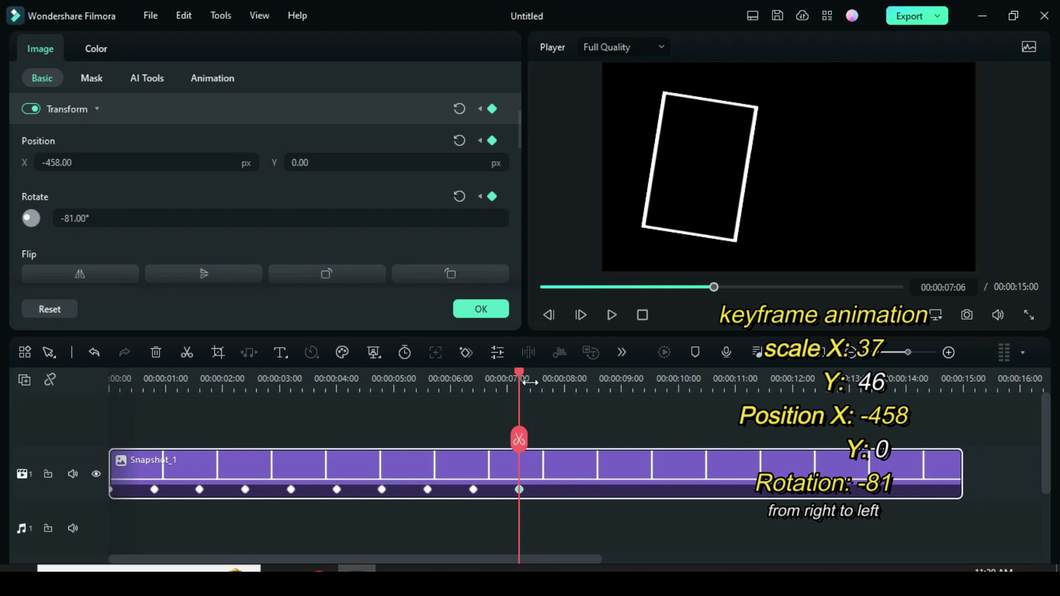
# Add hold keyframes for scale X and Y, position and rotation at 00:00:08:00 without changing their values.
pyautogui.moveTo(519, 372); pyautogui.dragTo(565, 379)
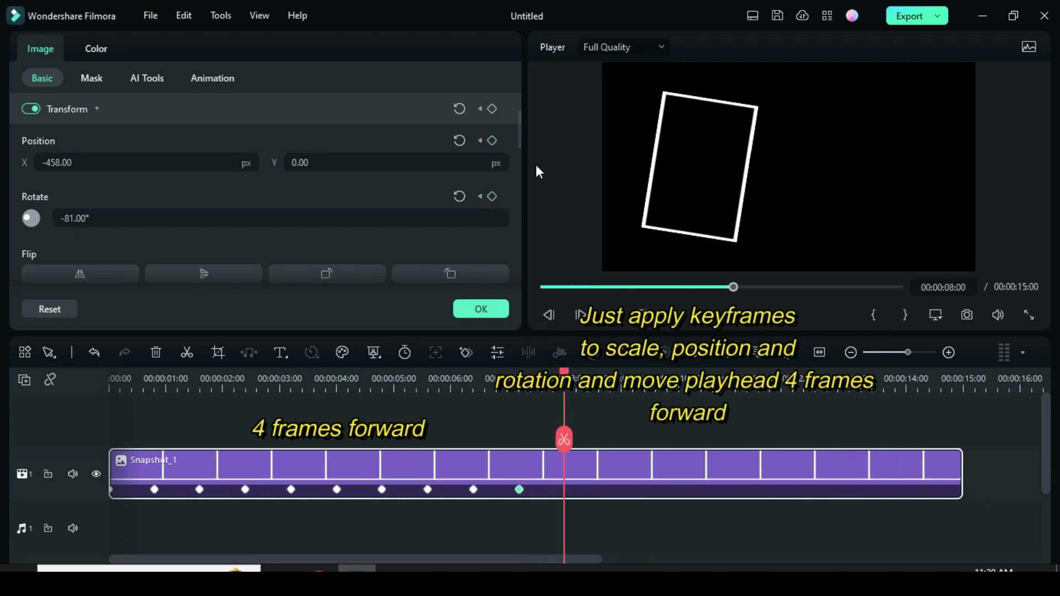
pyautogui.scroll(3, 521, 127)
pyautogui.click(496, 166)
pyautogui.click(492, 226)
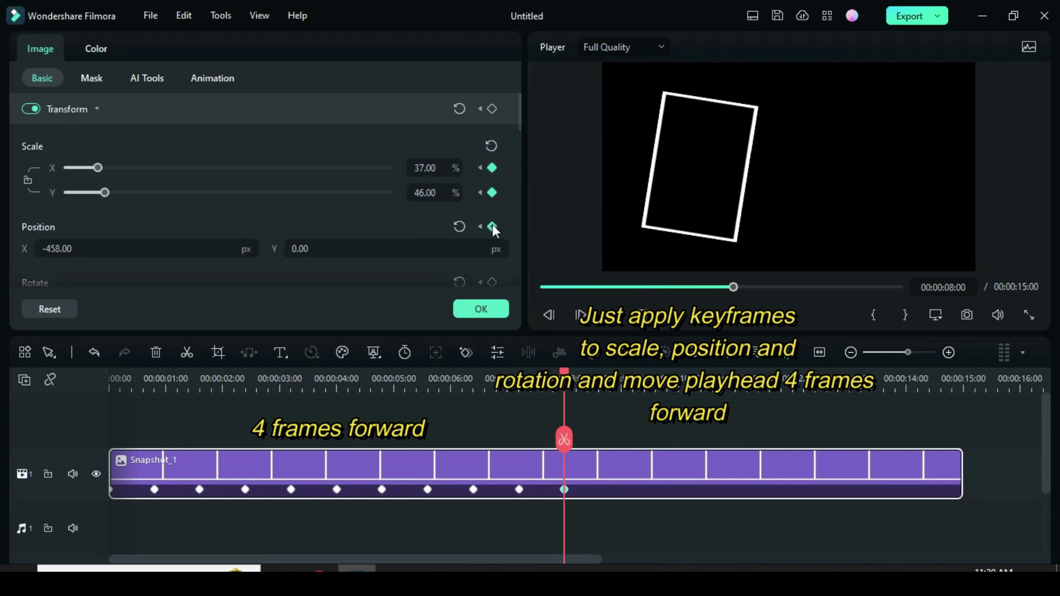
pyautogui.scroll(-3, 518, 117)
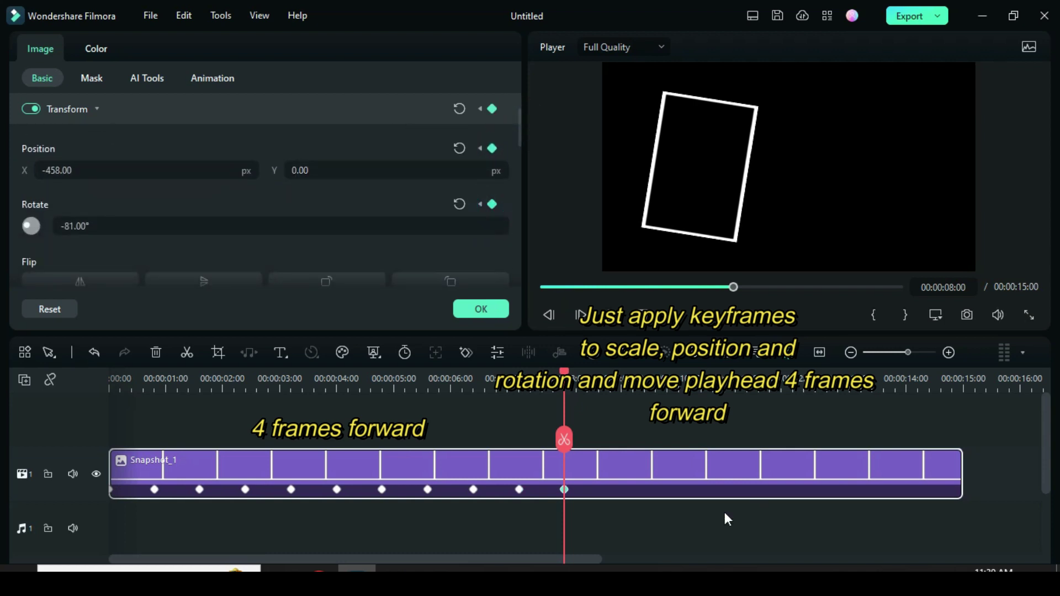
# At 00:00:08:24, keyframe the frame's scale at X 57% and Y 57%.
pyautogui.moveTo(564, 376); pyautogui.dragTo(609, 374)
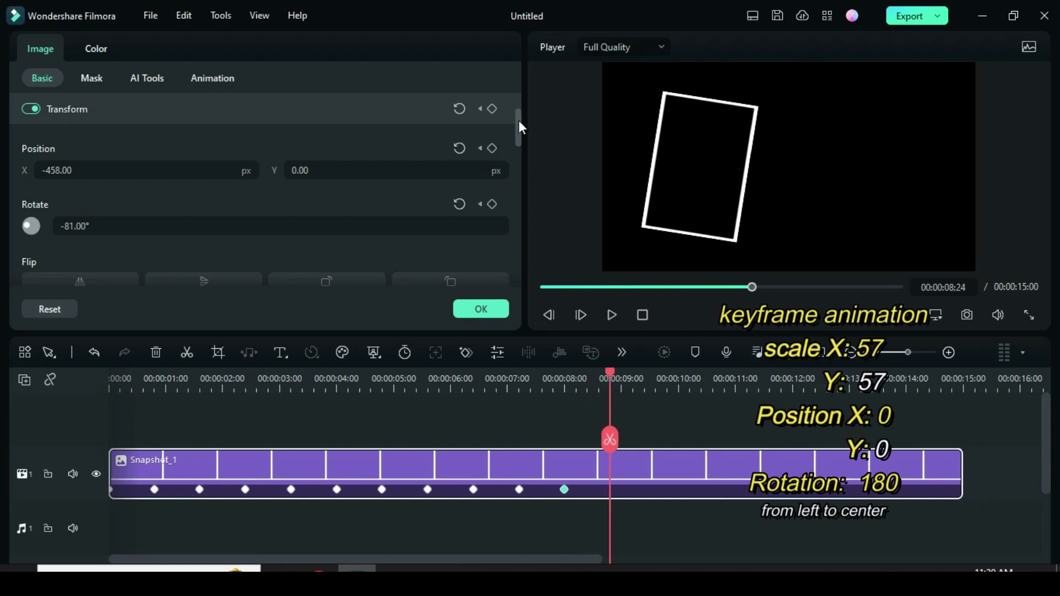
pyautogui.scroll(3, 519, 124)
pyautogui.click(431, 168)
pyautogui.click(424, 205)
pyautogui.moveTo(459, 169); pyautogui.dragTo(408, 169)
pyautogui.click(442, 170)
pyautogui.write('57')
pyautogui.click(402, 147)
pyautogui.doubleClick(410, 192)
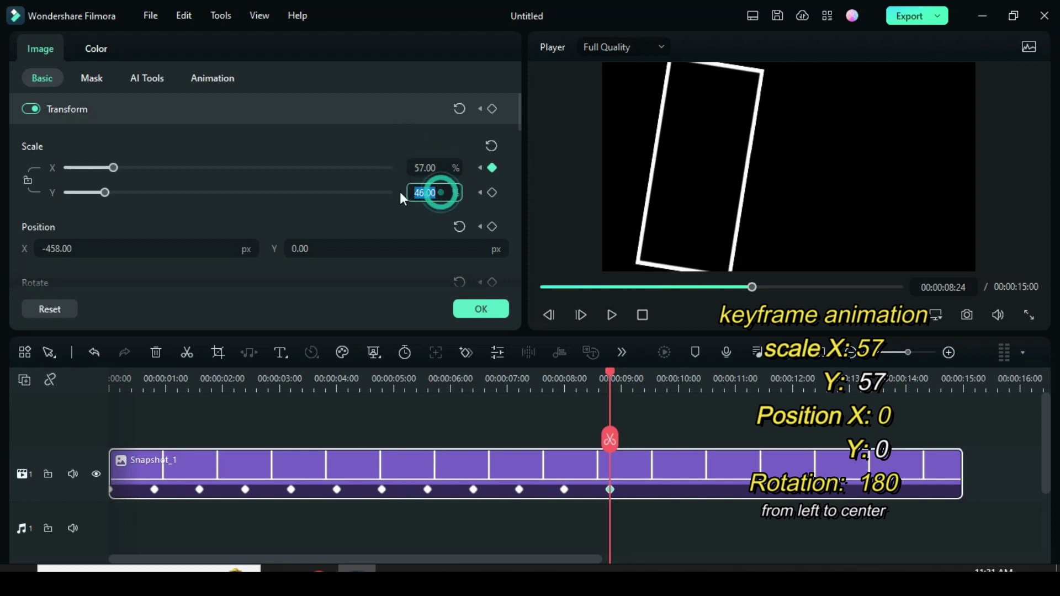
pyautogui.write('57')
pyautogui.press('Return')
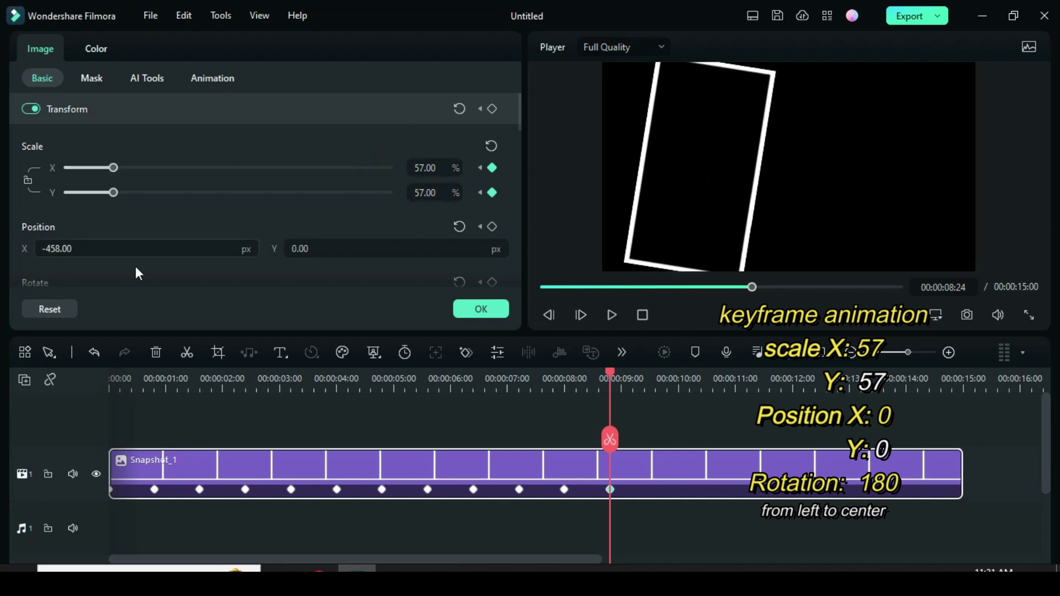
# Set the frame's position X to 0 px at 00:00:08:24.
pyautogui.doubleClick(50, 249)
pyautogui.write('0')
pyautogui.press('Tab')
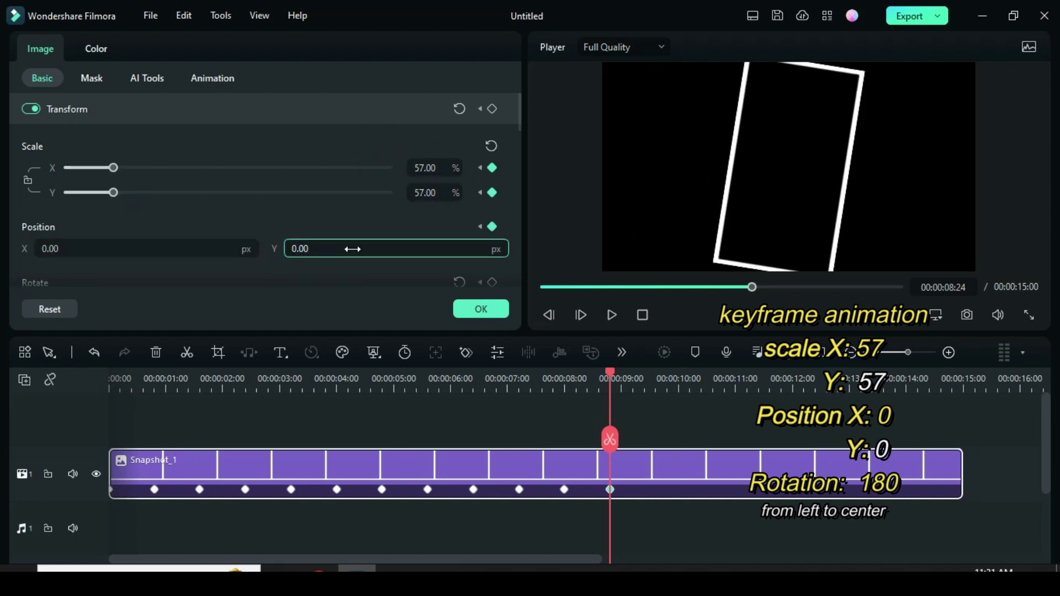
# Keyframe the frame's rotation at 180° at 00:00:08:24.
pyautogui.scroll(-2, 519, 118)
pyautogui.doubleClick(66, 222)
pyautogui.write('180')
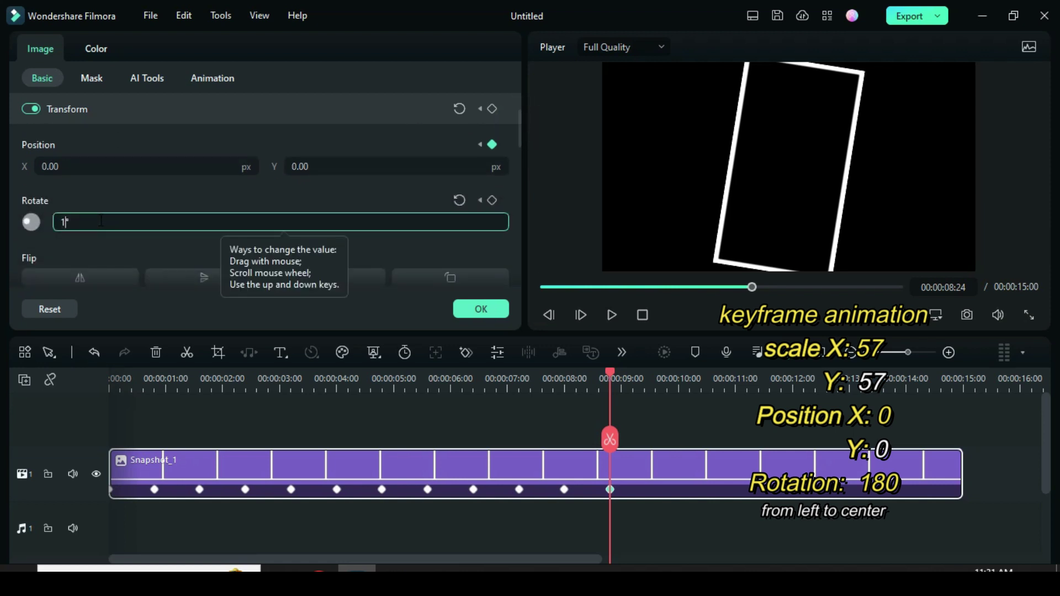
pyautogui.click(123, 196)
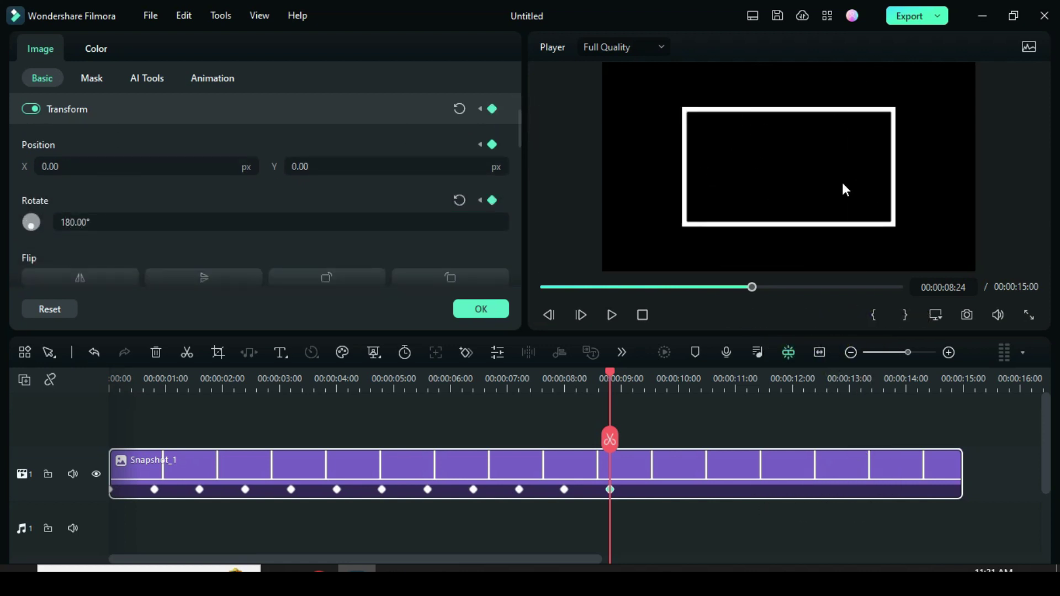
# Add hold keyframes for scale X and Y, position and rotation at 00:00:09:18 without changing their values.
pyautogui.moveTo(610, 373); pyautogui.dragTo(663, 378)
pyautogui.moveTo(519, 136); pyautogui.dragTo(518, 117)
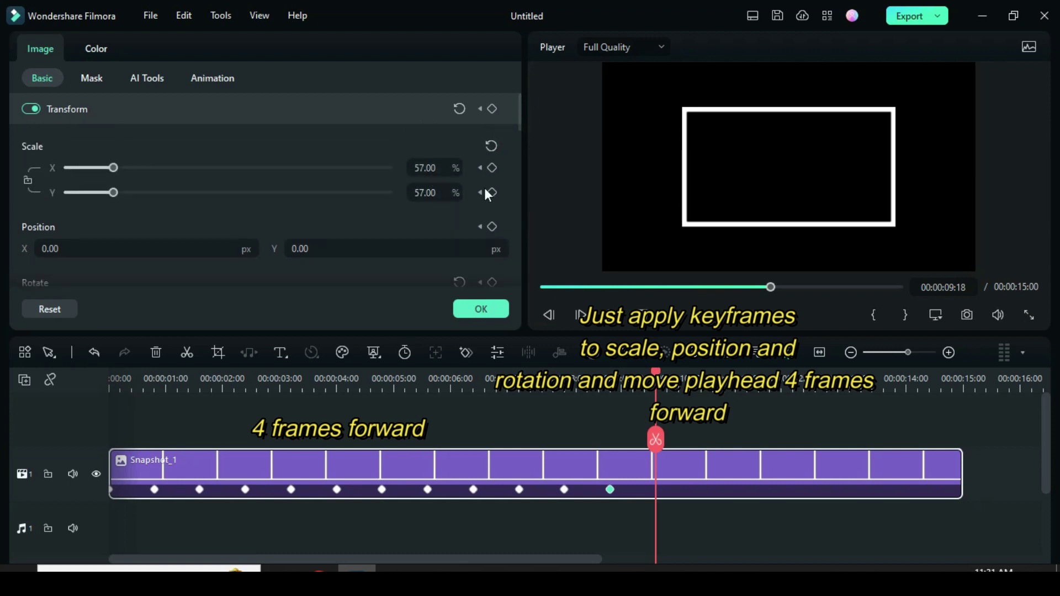
pyautogui.click(493, 193)
pyautogui.scroll(-2, 505, 207)
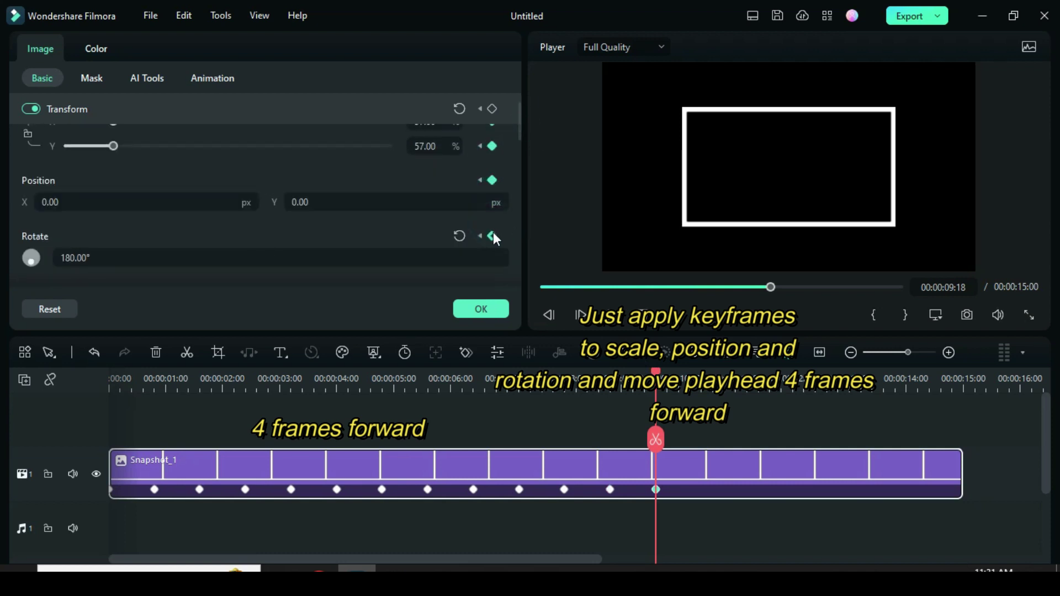
pyautogui.click(492, 236)
# At 00:00:10:12, keyframe the frame's scale at X 38% and Y 45%.
pyautogui.moveTo(655, 372); pyautogui.dragTo(701, 377)
pyautogui.scroll(2, 518, 119)
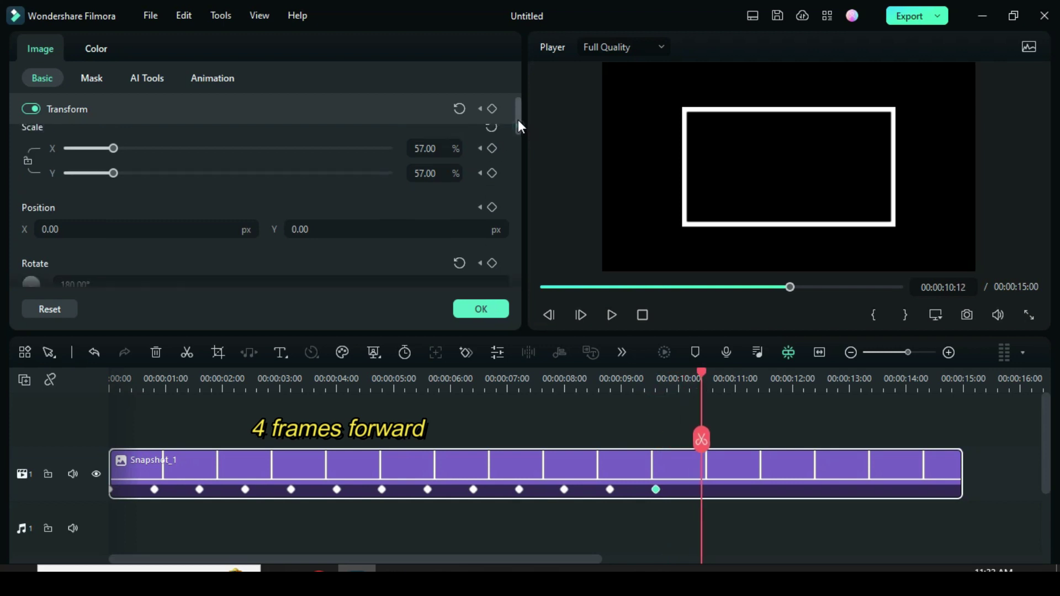
pyautogui.click(425, 168)
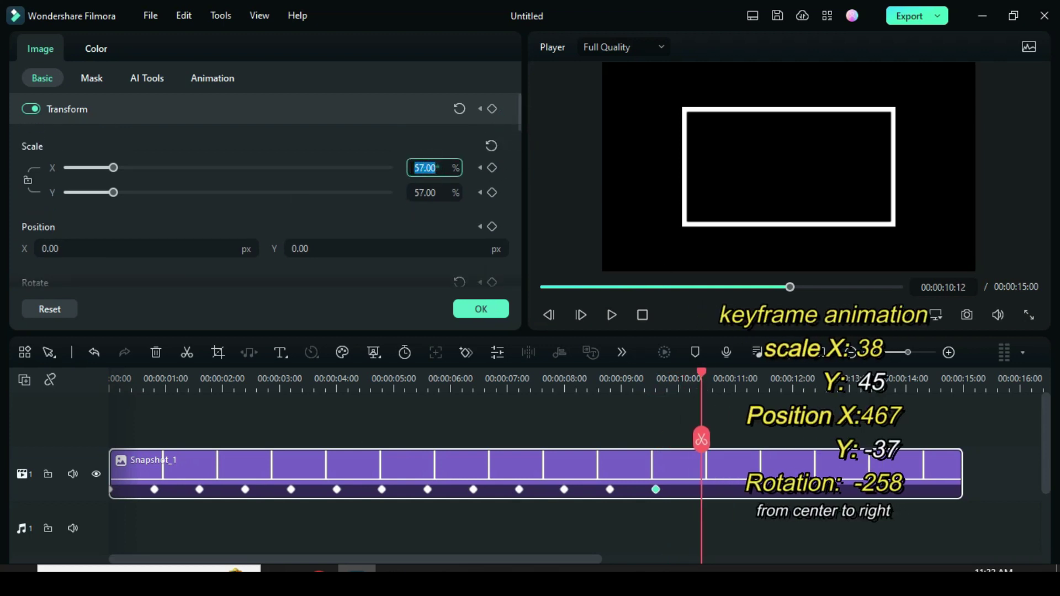
pyautogui.write('38')
pyautogui.click(423, 192)
pyautogui.moveTo(444, 192); pyautogui.dragTo(407, 192)
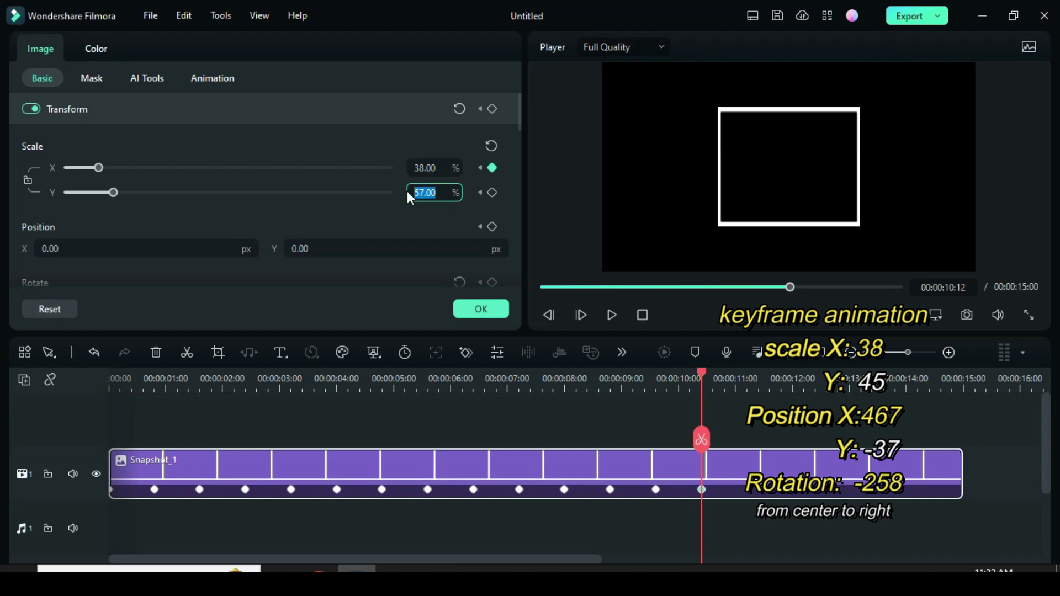
pyautogui.write('45')
pyautogui.click(351, 147)
# Set the frame's position to X 467 px and Y -37 px at 00:00:10:12.
pyautogui.doubleClick(61, 248)
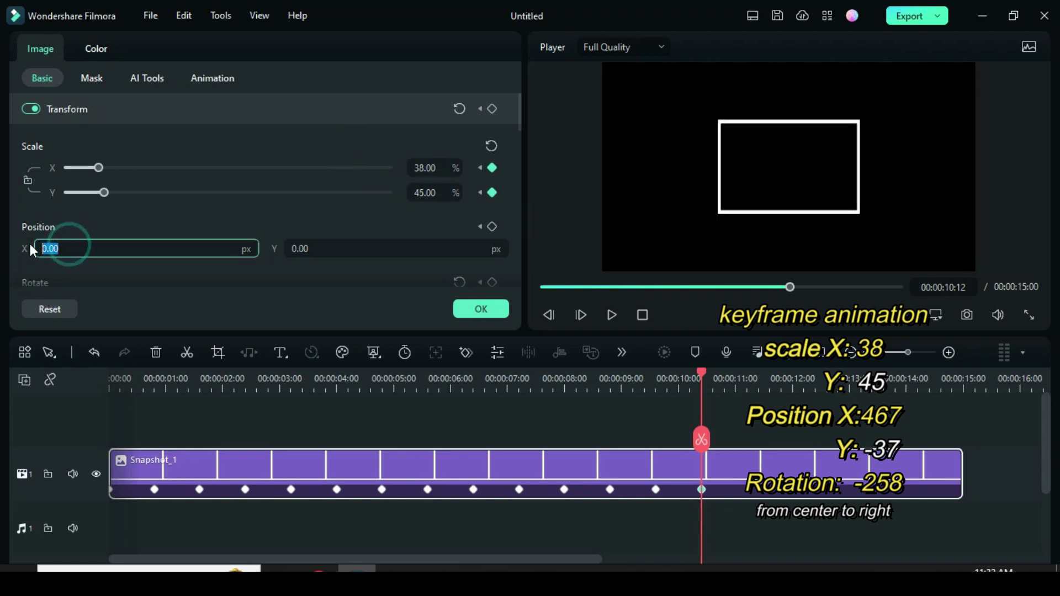
pyautogui.write('467')
pyautogui.press('Return')
pyautogui.doubleClick(321, 247)
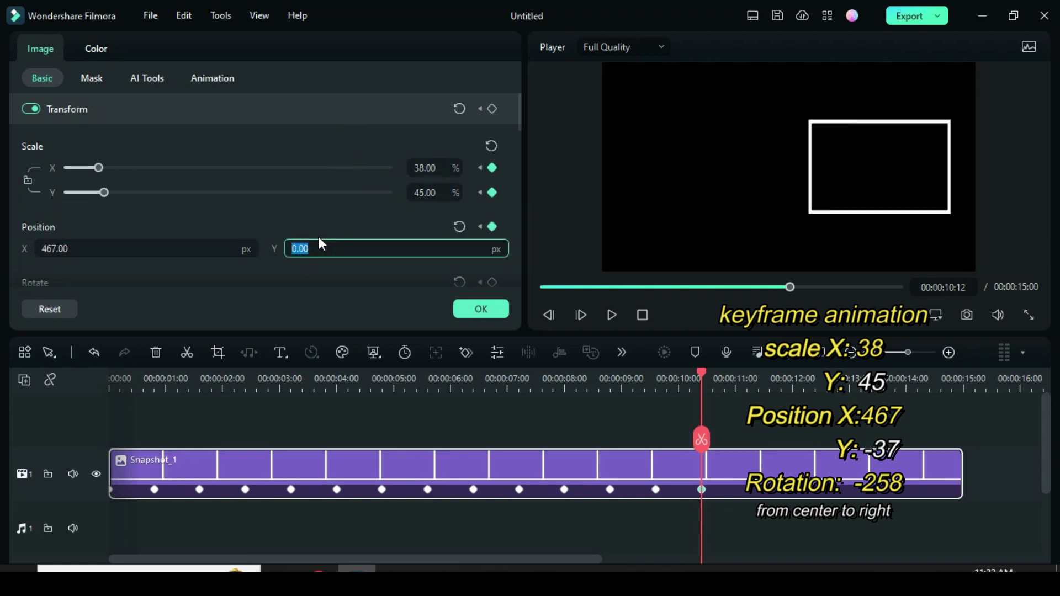
pyautogui.write('-37')
pyautogui.click(327, 215)
# Keyframe the frame's rotation at -258° at 00:00:10:12.
pyautogui.moveTo(519, 119); pyautogui.dragTo(519, 139)
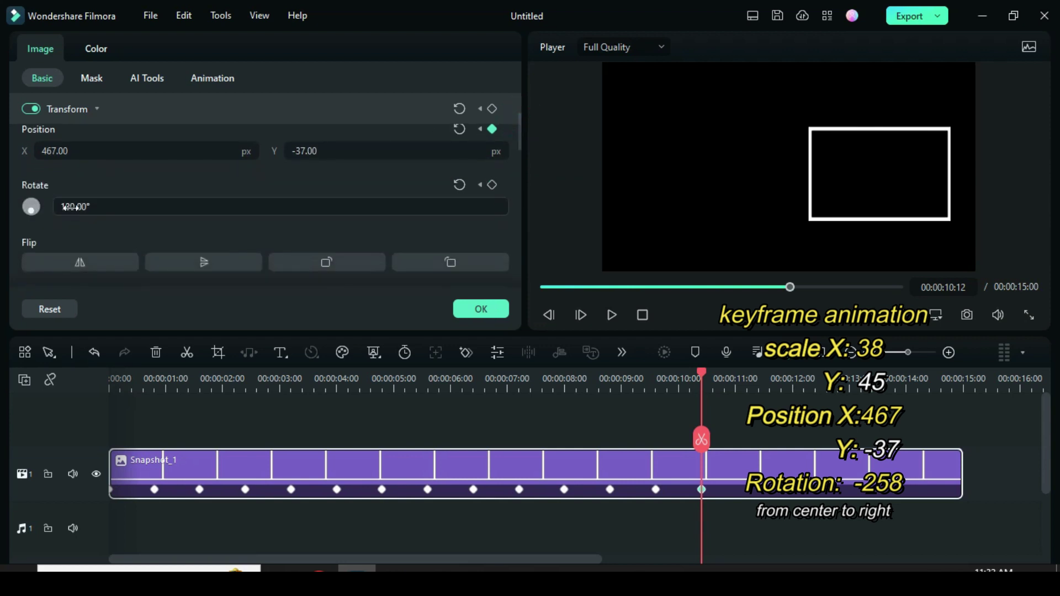
pyautogui.click(96, 205)
pyautogui.moveTo(97, 205); pyautogui.dragTo(59, 209)
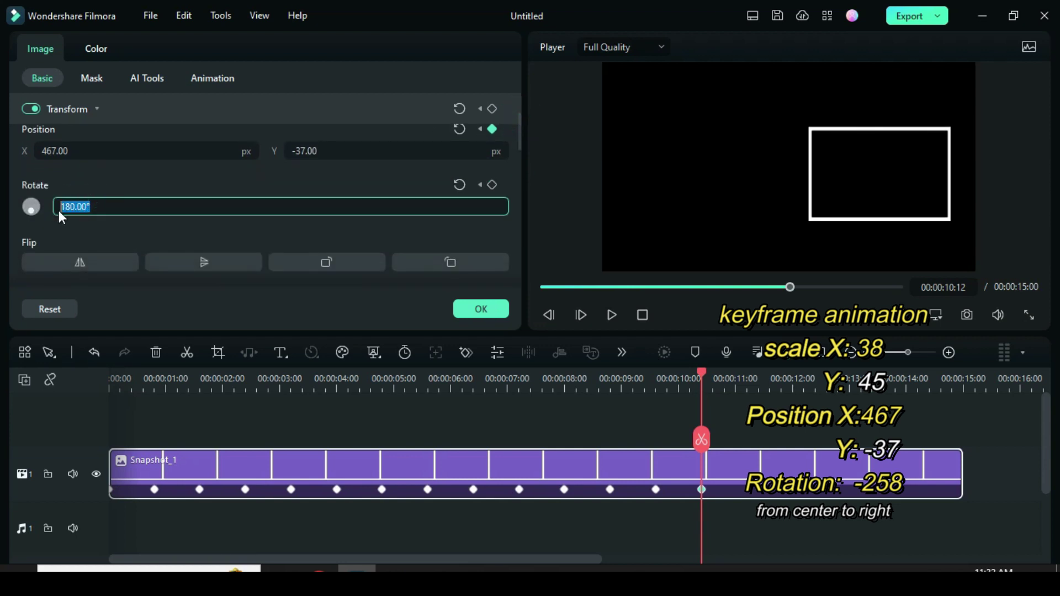
pyautogui.write('-258')
pyautogui.click(99, 184)
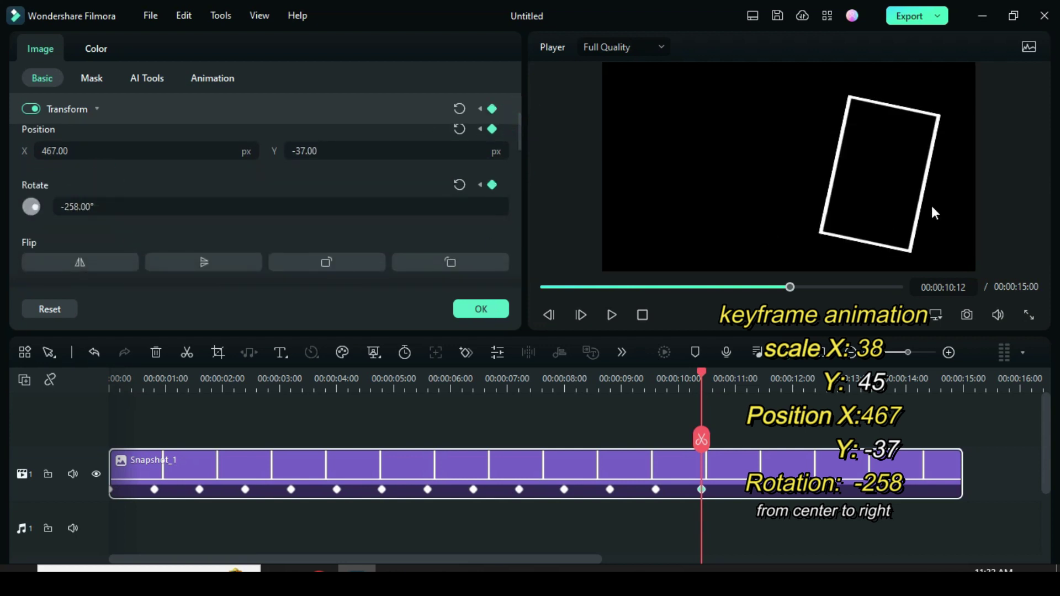
# Add hold keyframes for scale X and Y, position and rotation at 00:00:11:06 without changing their values.
pyautogui.moveTo(656, 376); pyautogui.dragTo(702, 378)
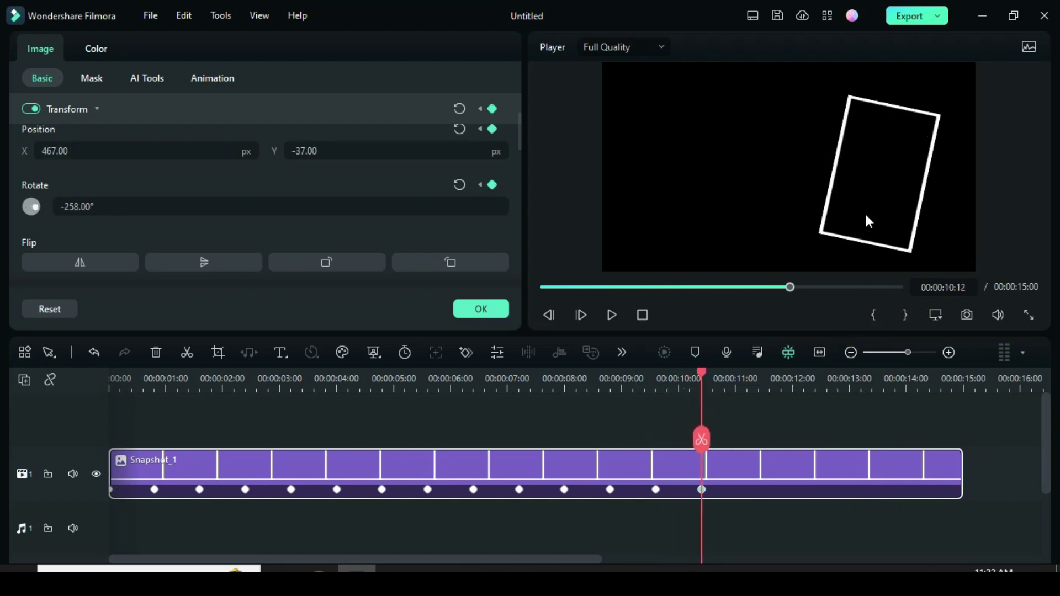
pyautogui.moveTo(657, 376); pyautogui.dragTo(703, 375)
pyautogui.moveTo(520, 132); pyautogui.dragTo(520, 115)
pyautogui.moveTo(703, 373); pyautogui.dragTo(722, 374)
pyautogui.click(581, 315)
pyautogui.click(580, 315)
pyautogui.click(492, 161)
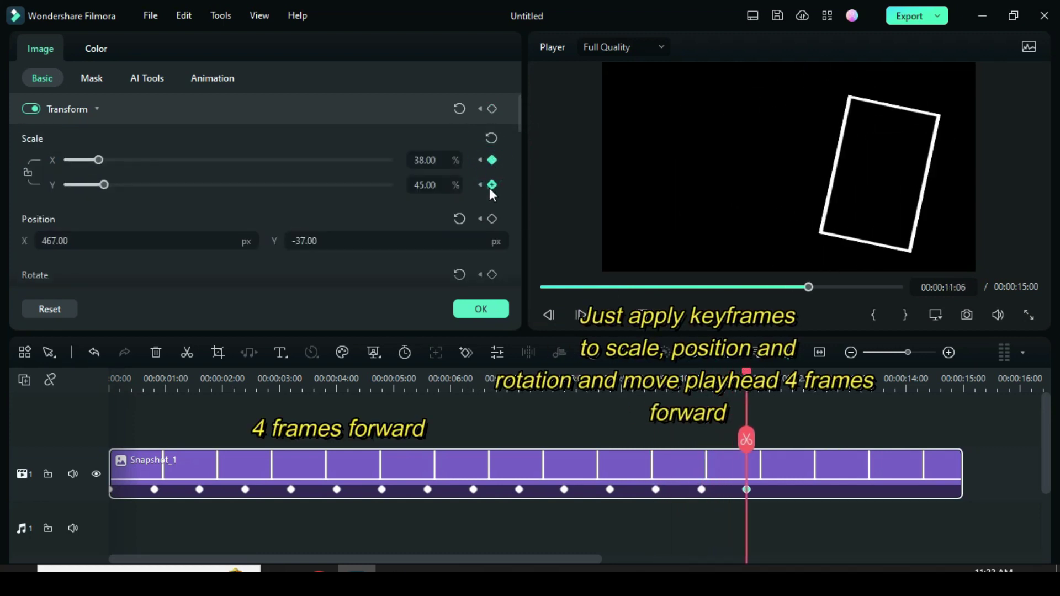
pyautogui.click(492, 221)
pyautogui.click(491, 274)
# At 00:00:12:00, add keyframes for the frame's scale X, scale Y and position.
pyautogui.moveTo(519, 123)
pyautogui.mouseDown()
pyautogui.moveTo(518, 134)
pyautogui.moveTo(518, 120)
pyautogui.mouseUp()
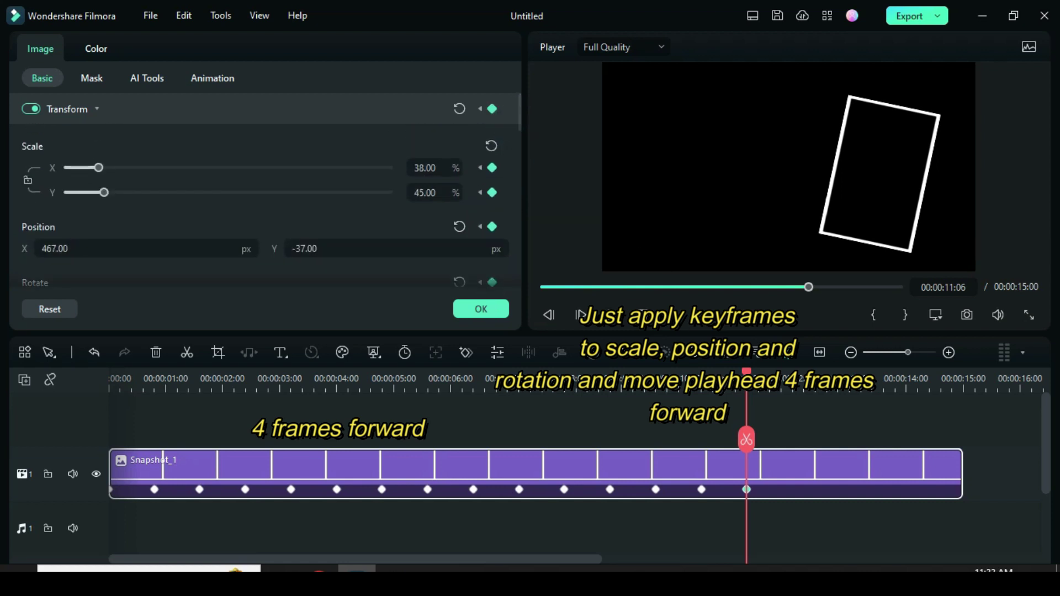
pyautogui.moveTo(750, 373); pyautogui.dragTo(792, 373)
pyautogui.click(492, 167)
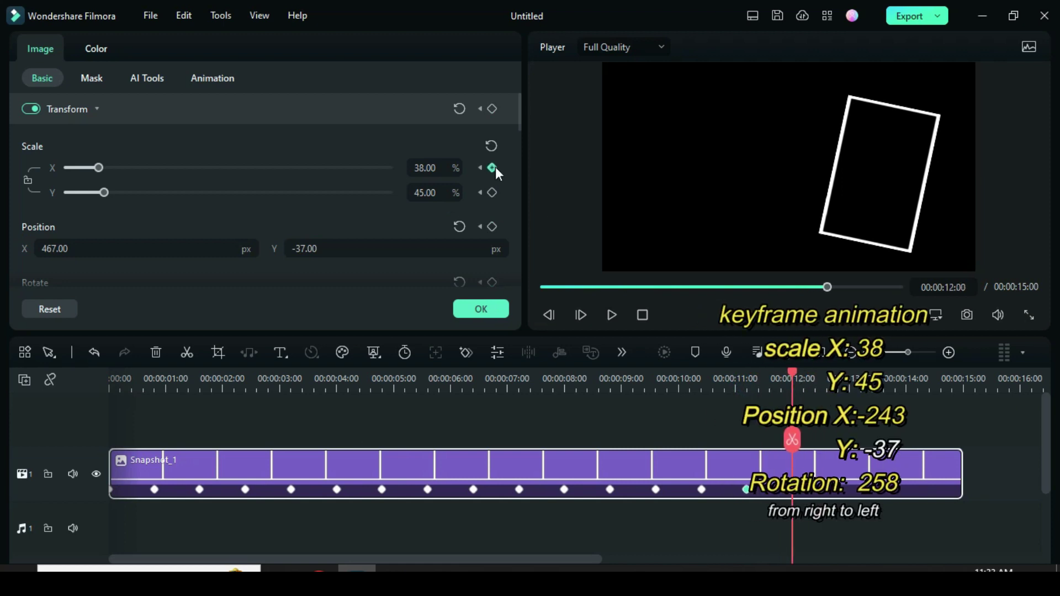
pyautogui.click(492, 192)
pyautogui.click(492, 227)
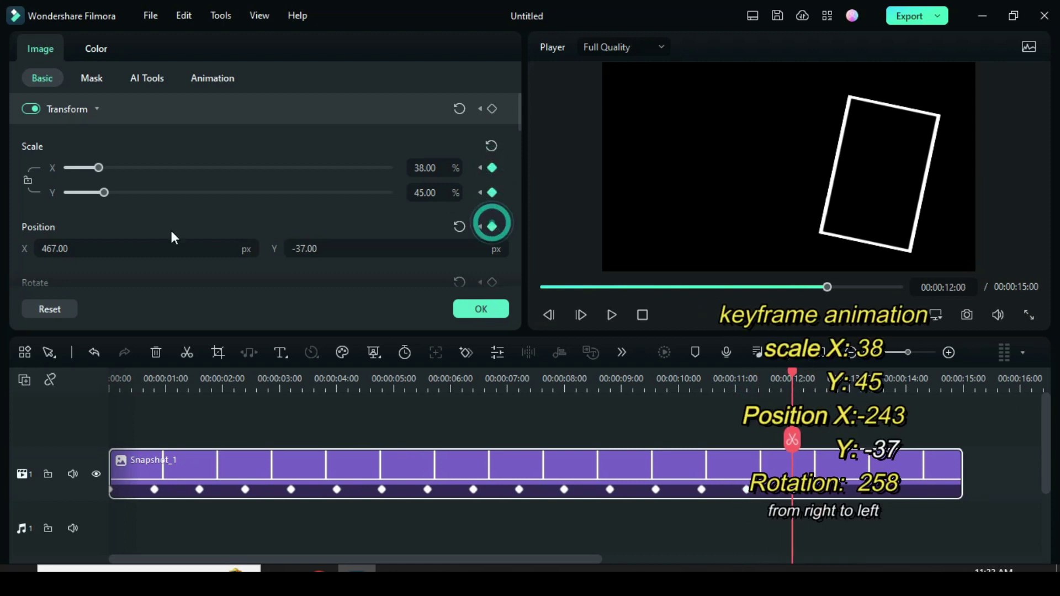
# Set the frame's position X to -243 px at 00:00:12:00.
pyautogui.click(76, 241)
pyautogui.doubleClick(76, 240)
pyautogui.write('-243')
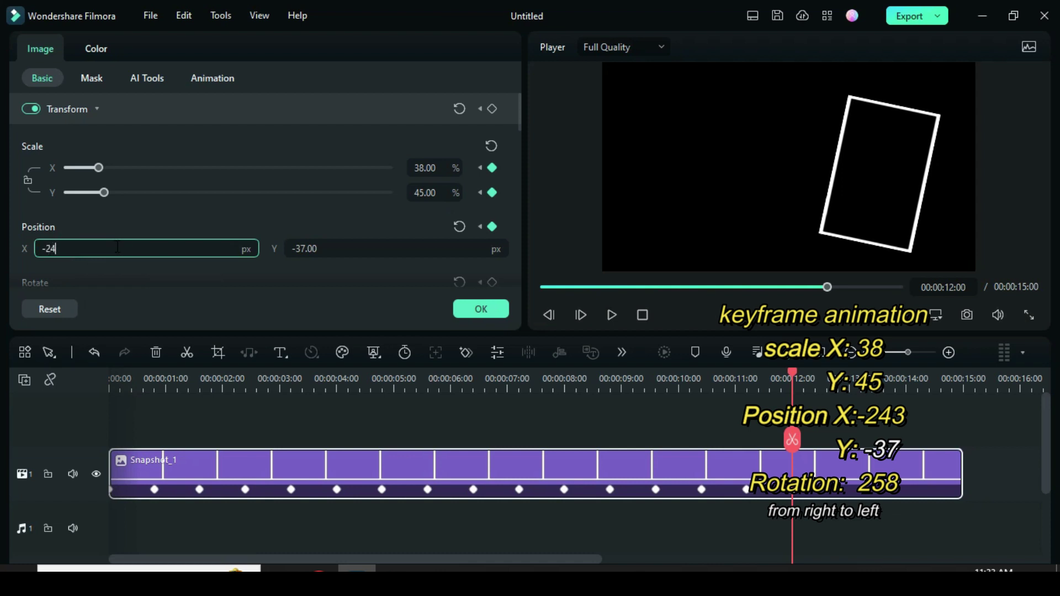
pyautogui.click(121, 223)
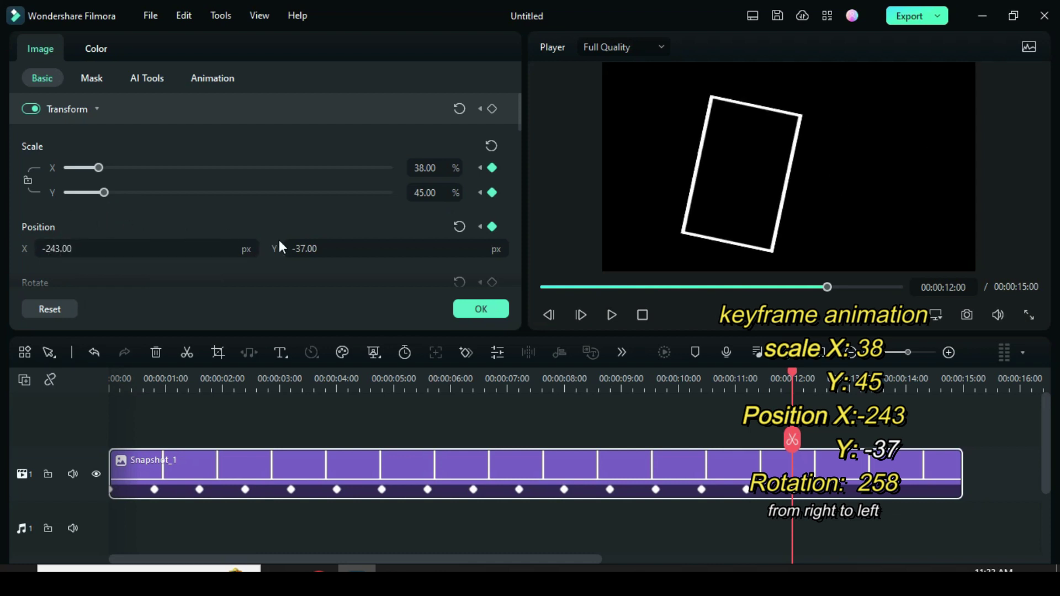
# Keyframe the frame's rotation at 258° at 00:00:12:00.
pyautogui.scroll(-3, 517, 124)
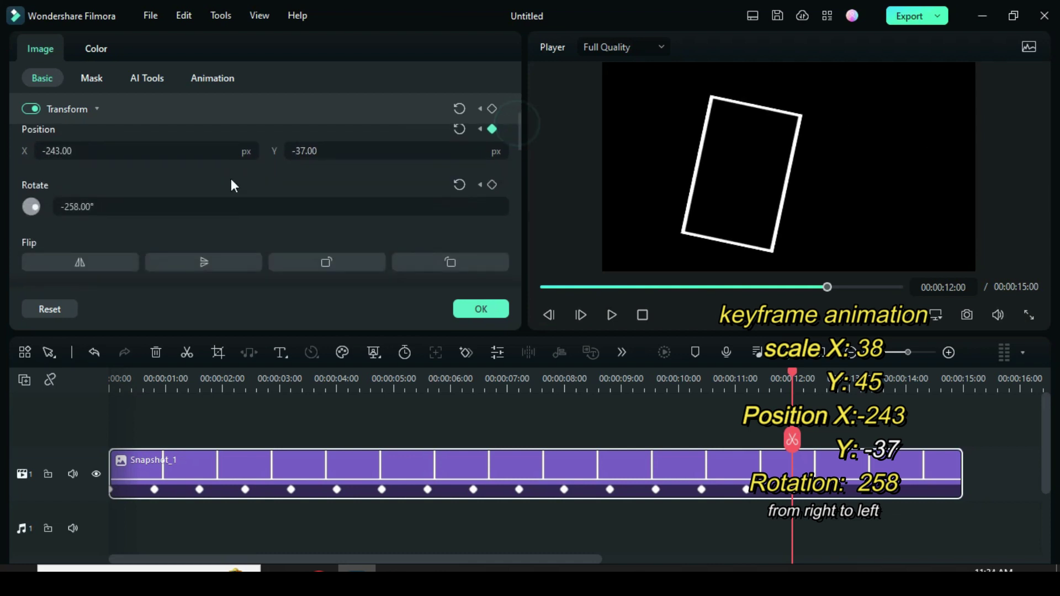
pyautogui.doubleClick(94, 199)
pyautogui.write('258')
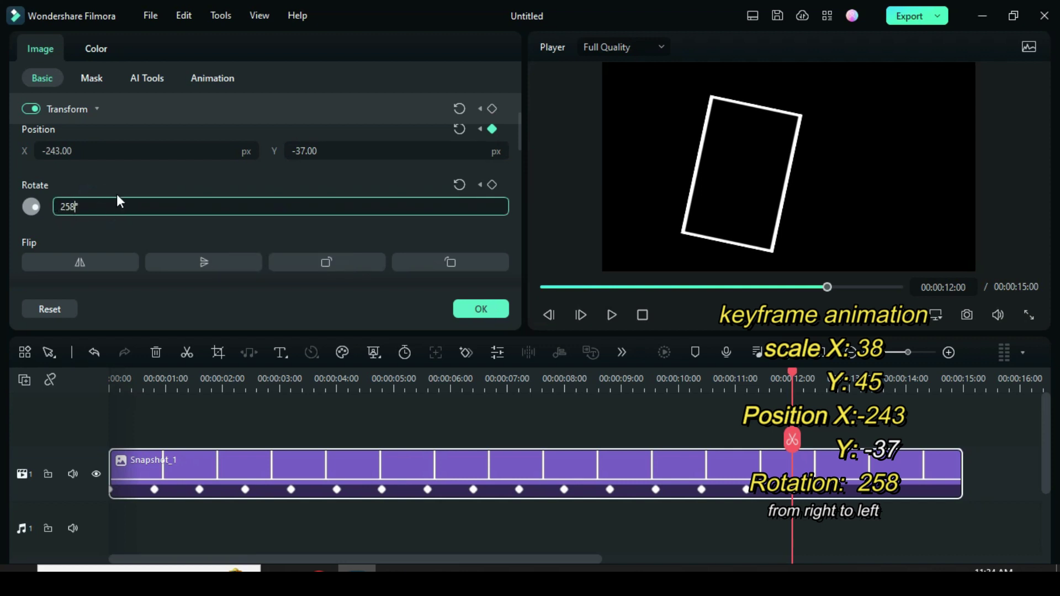
pyautogui.click(150, 178)
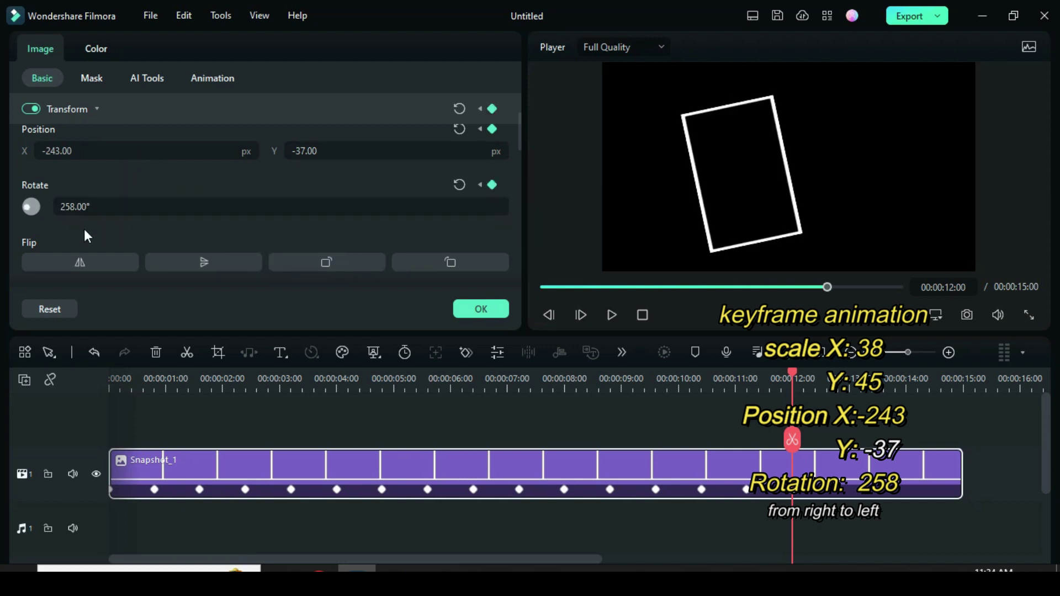
# Add hold keyframes for scale X and Y, position and rotation at 00:00:12:24 without changing their values.
pyautogui.moveTo(792, 376); pyautogui.dragTo(838, 377)
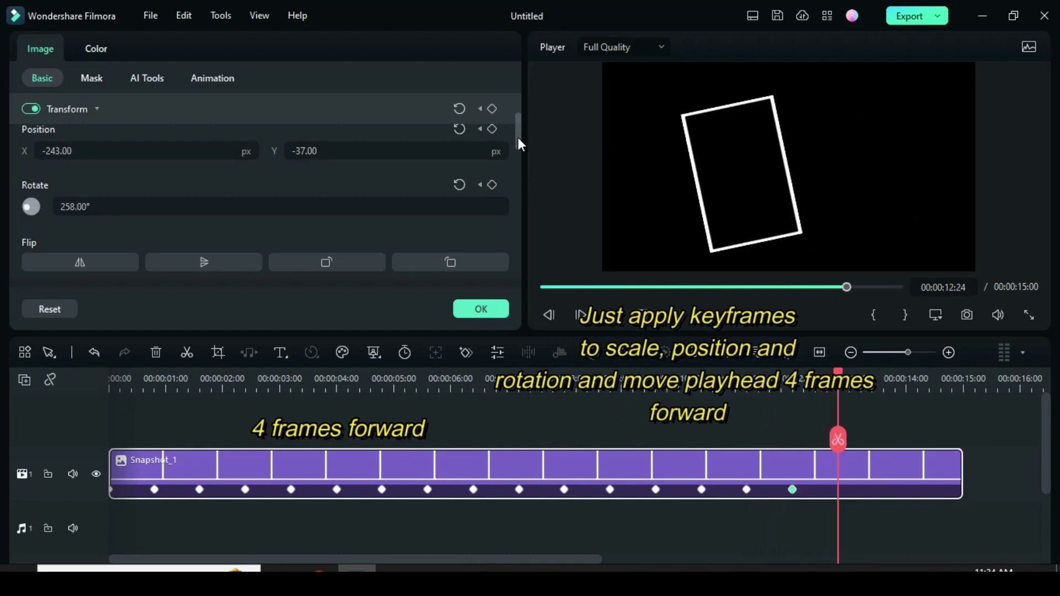
pyautogui.moveTo(518, 137); pyautogui.dragTo(518, 112)
pyautogui.click(492, 169)
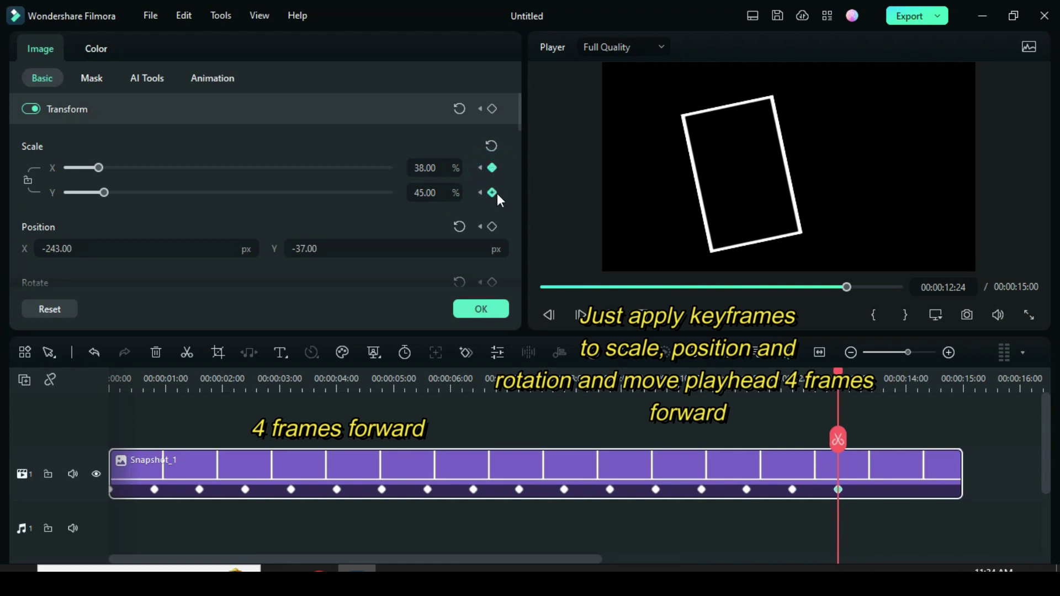
pyautogui.scroll(-1, 493, 232)
pyautogui.click(493, 236)
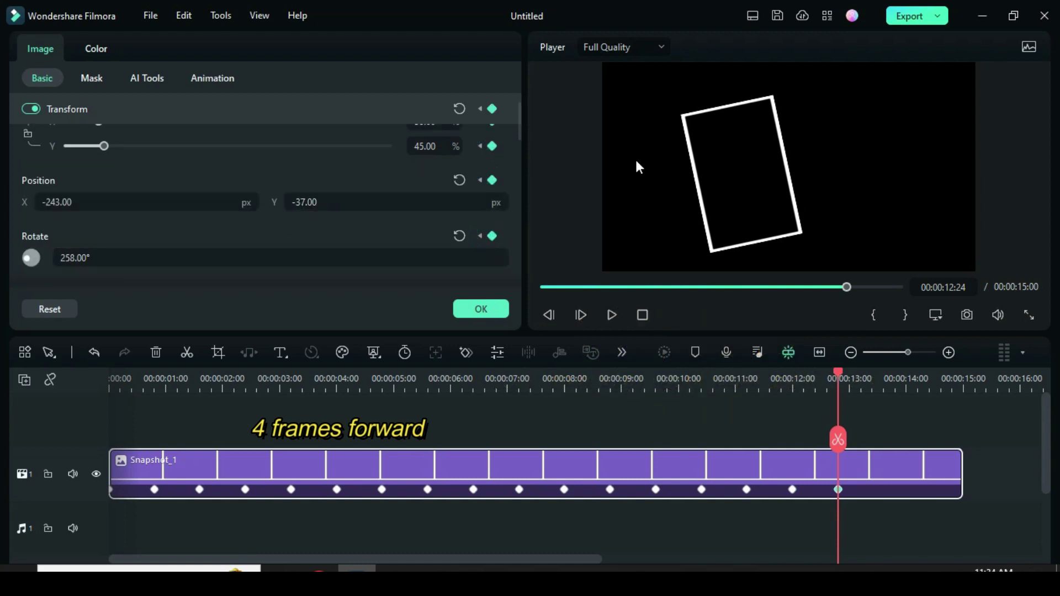
# At 00:00:13:18, keyframe the current scale X and Y and set the frame's position X to -1394 px.
pyautogui.moveTo(843, 373); pyautogui.dragTo(883, 372)
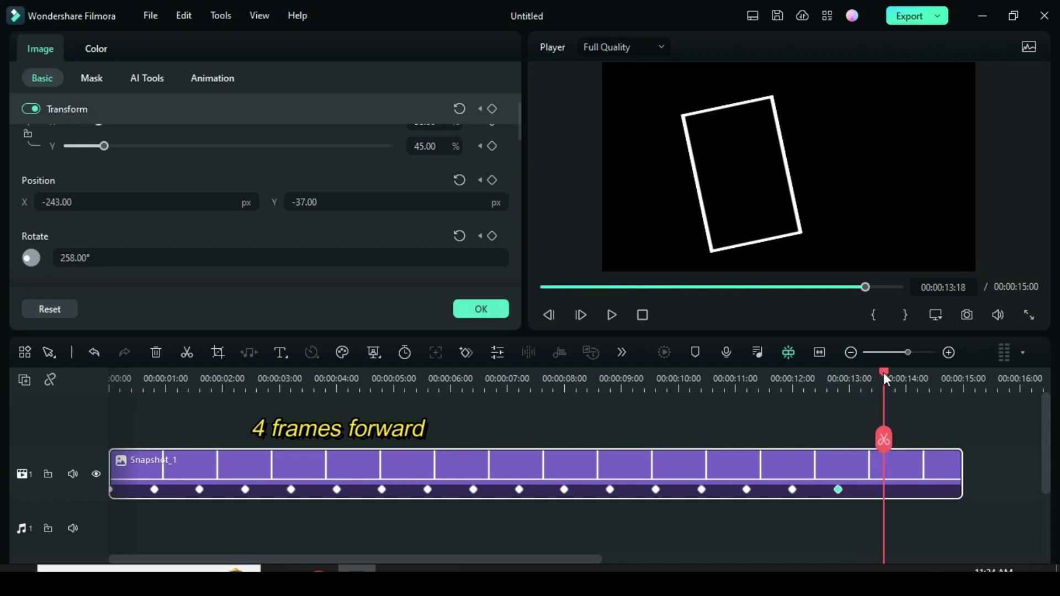
pyautogui.scroll(1, 513, 128)
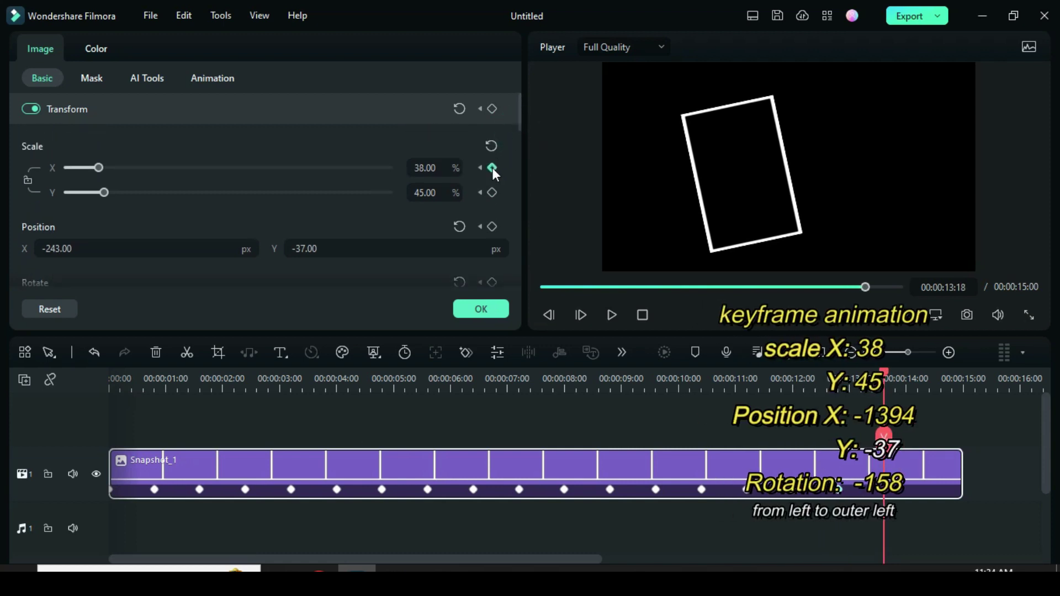
pyautogui.click(75, 247)
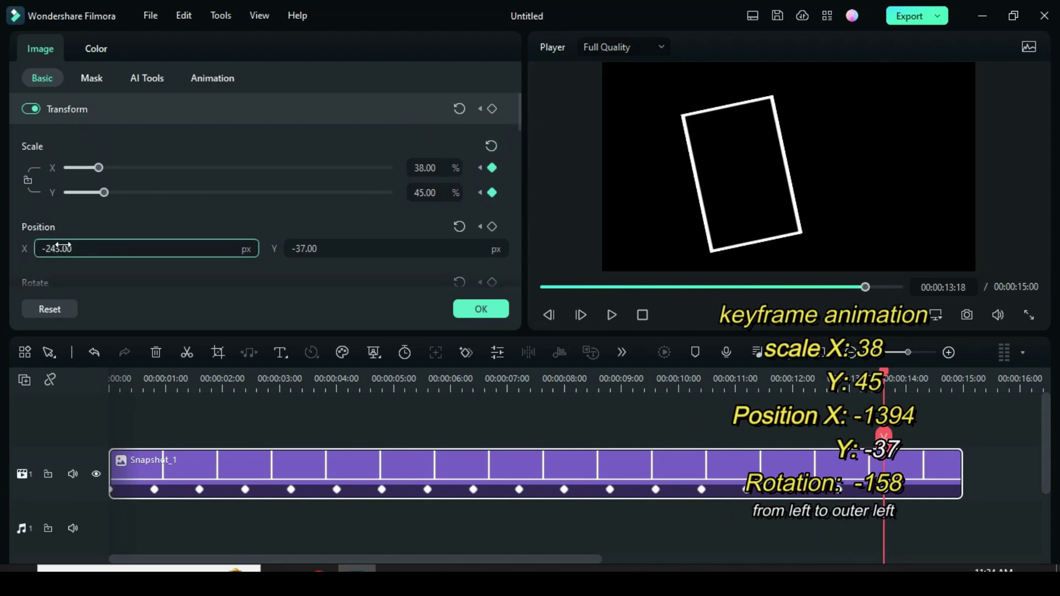
pyautogui.moveTo(81, 248); pyautogui.dragTo(38, 253)
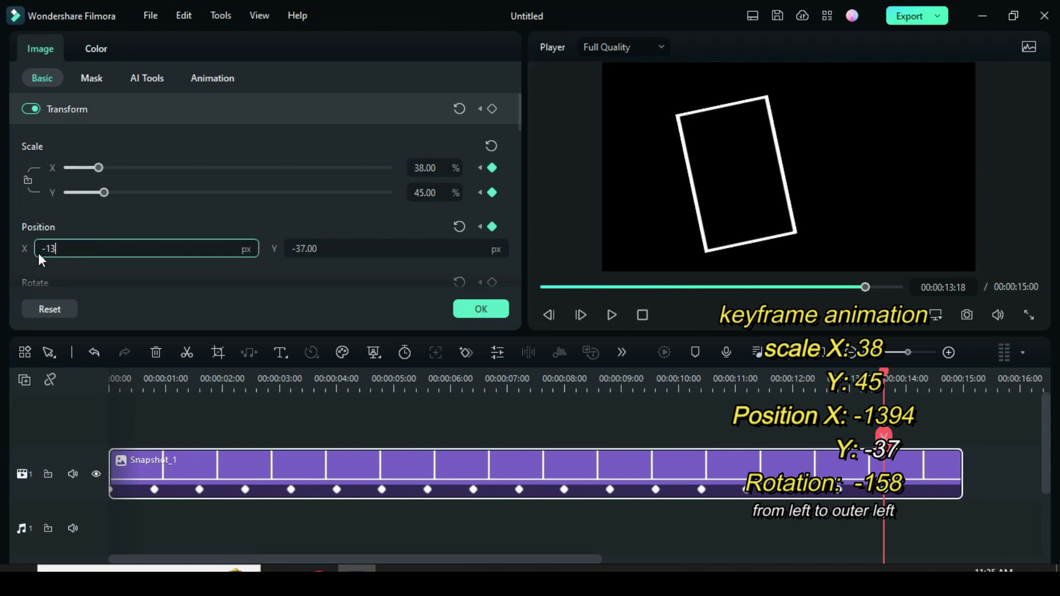
pyautogui.write('-1394')
pyautogui.click(76, 227)
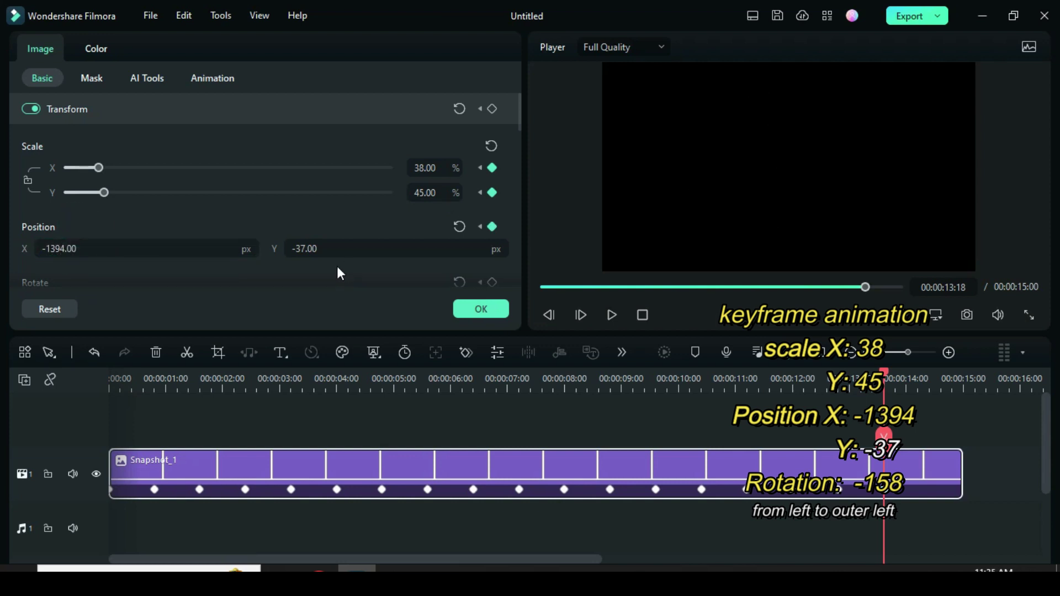
# Set the frame's rotation to -158° at 00:00:13:18.
pyautogui.moveTo(518, 117); pyautogui.dragTo(519, 140)
pyautogui.click(86, 187)
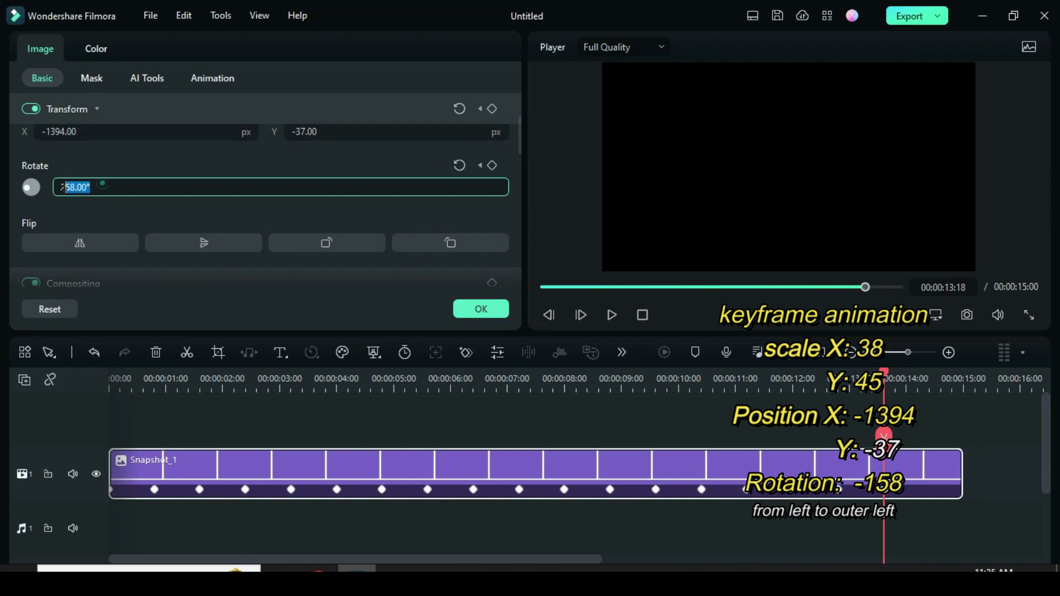
pyautogui.moveTo(102, 184); pyautogui.dragTo(48, 188)
pyautogui.write('158')
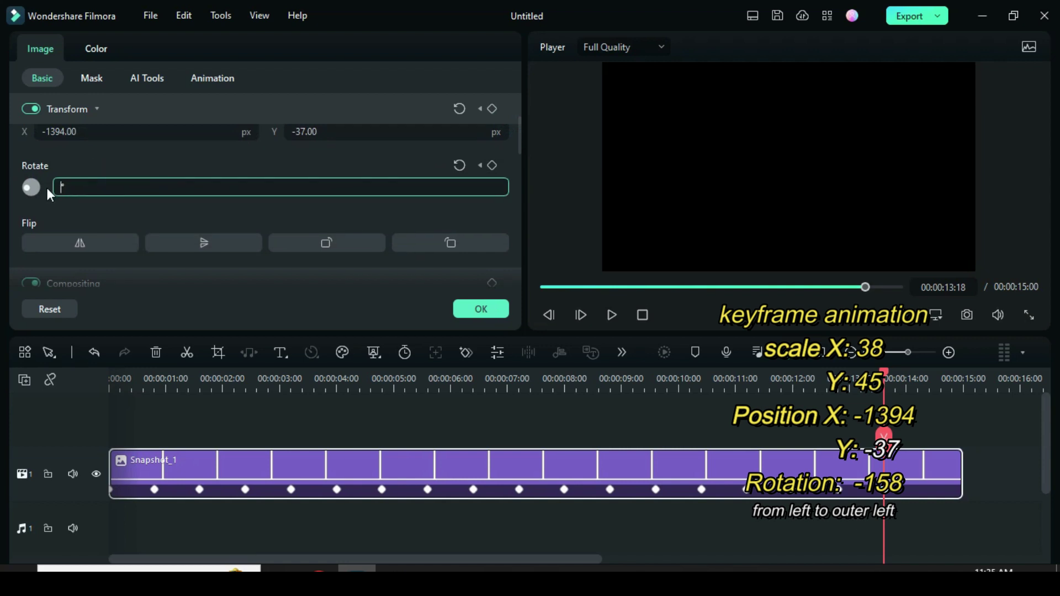